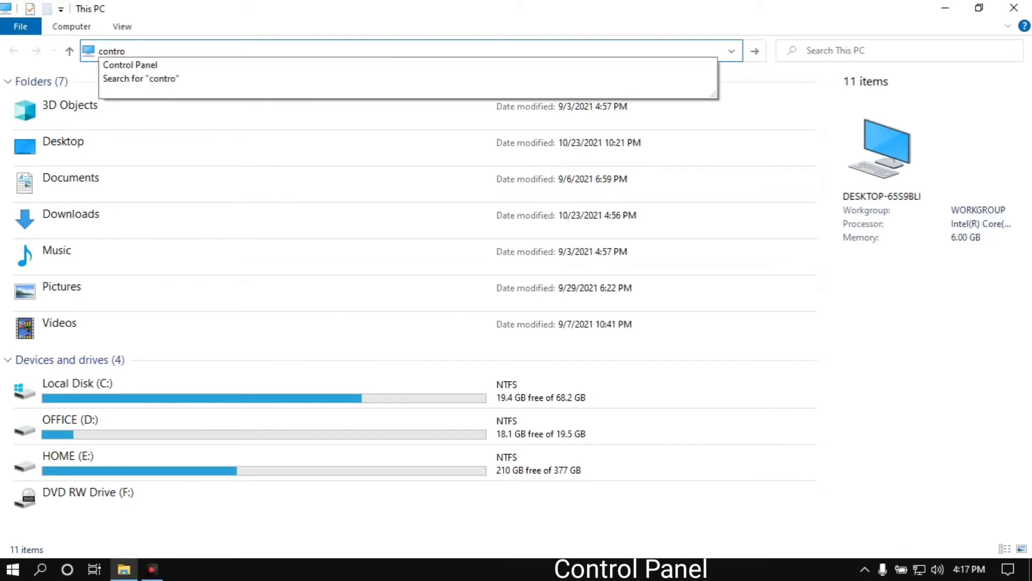
- Open Control Panel with large icons and go through System to the advanced system settings
left_click(165, 73)
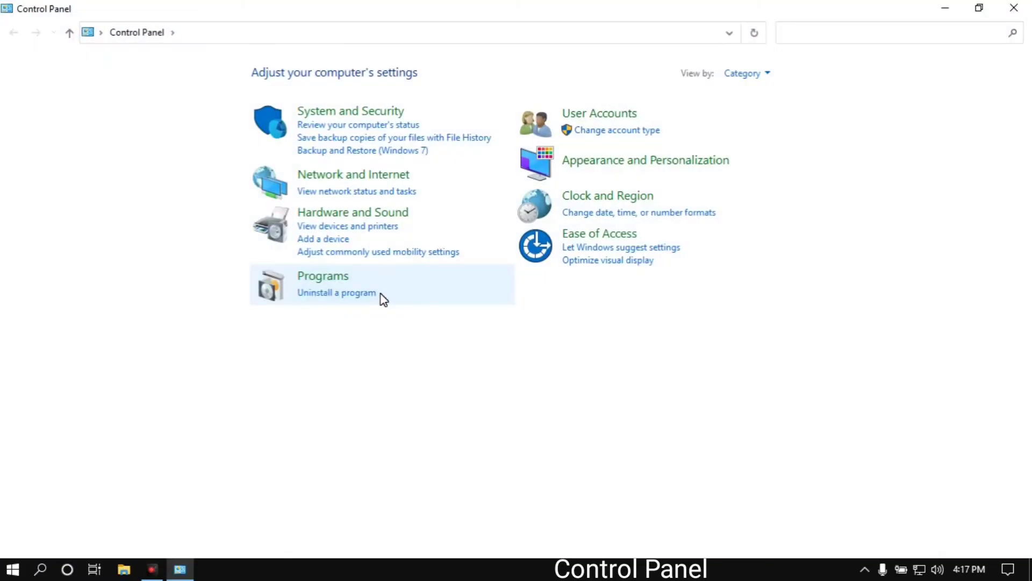
left_click(767, 75)
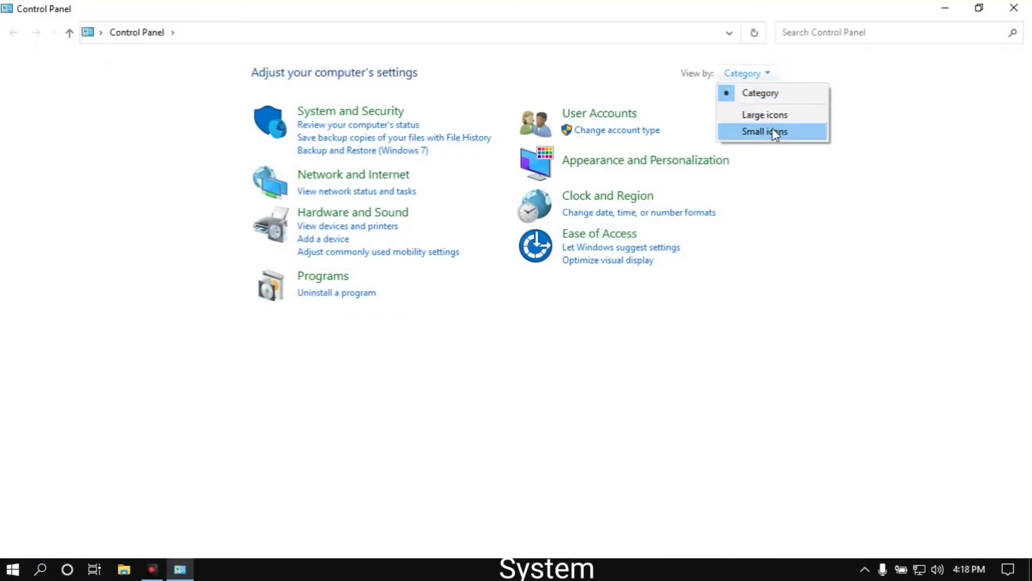
left_click(777, 114)
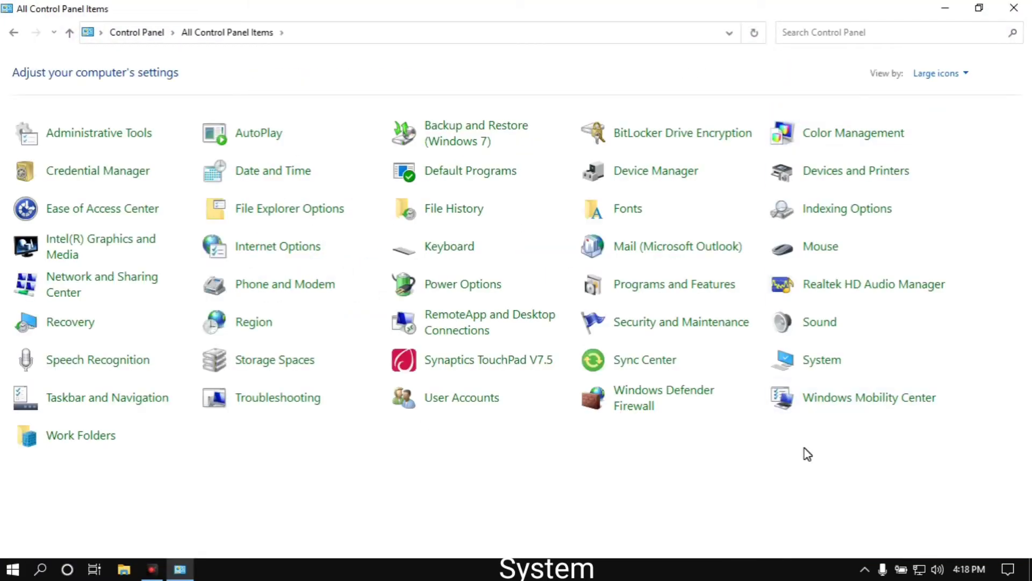
left_click(839, 369)
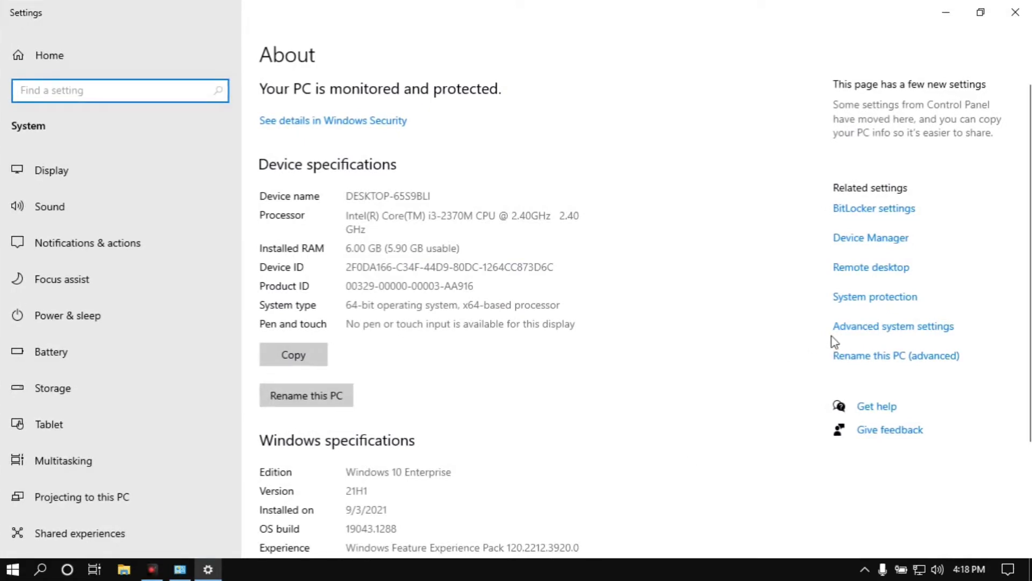
left_click(914, 328)
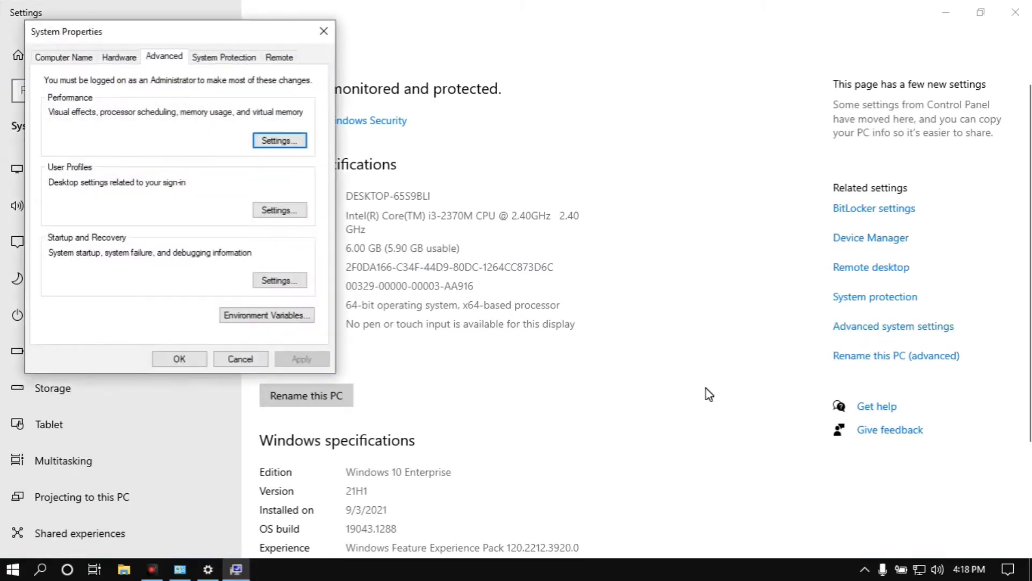
left_click(58, 59)
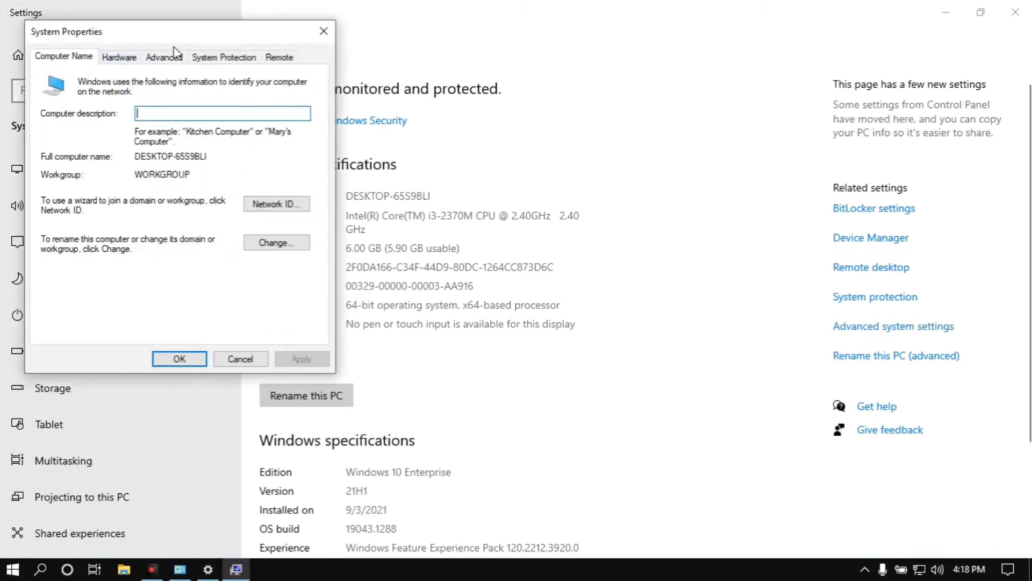
left_click(128, 59)
left_click(166, 60)
left_click(220, 58)
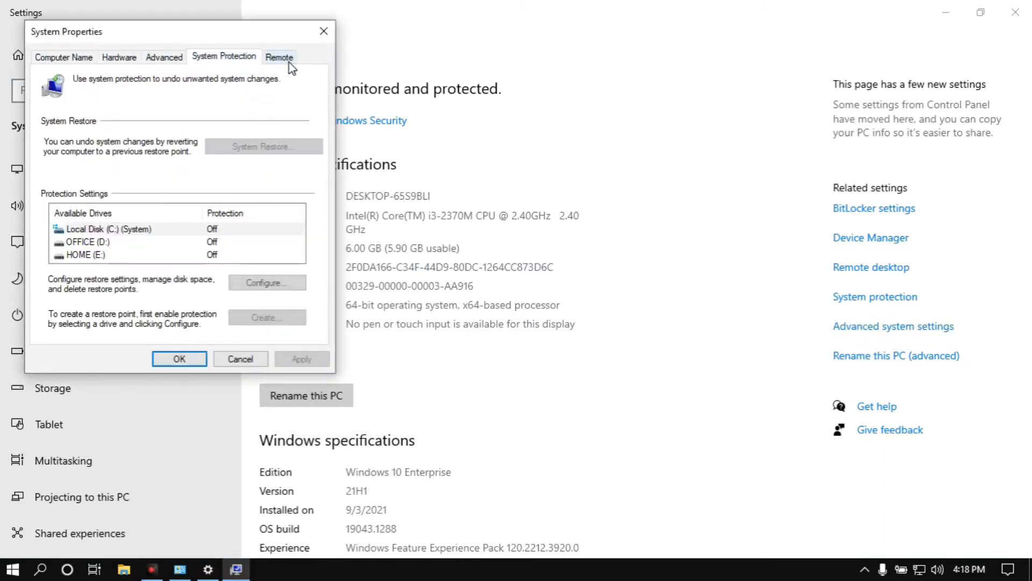
left_click(285, 58)
left_click(165, 59)
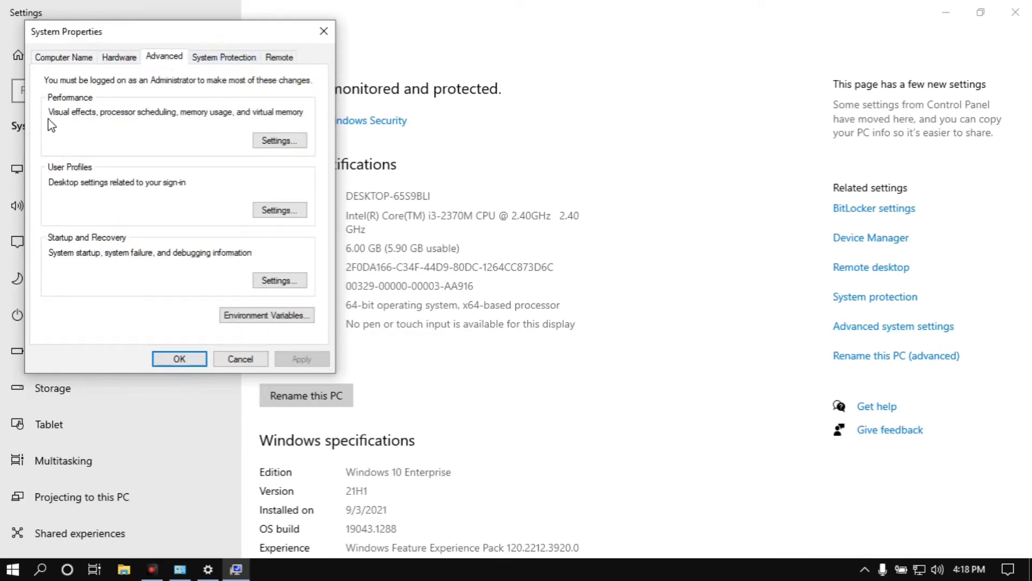
- Set the Windows visual effects to Adjust for best performance in Performance Options and apply the change
left_click(282, 146)
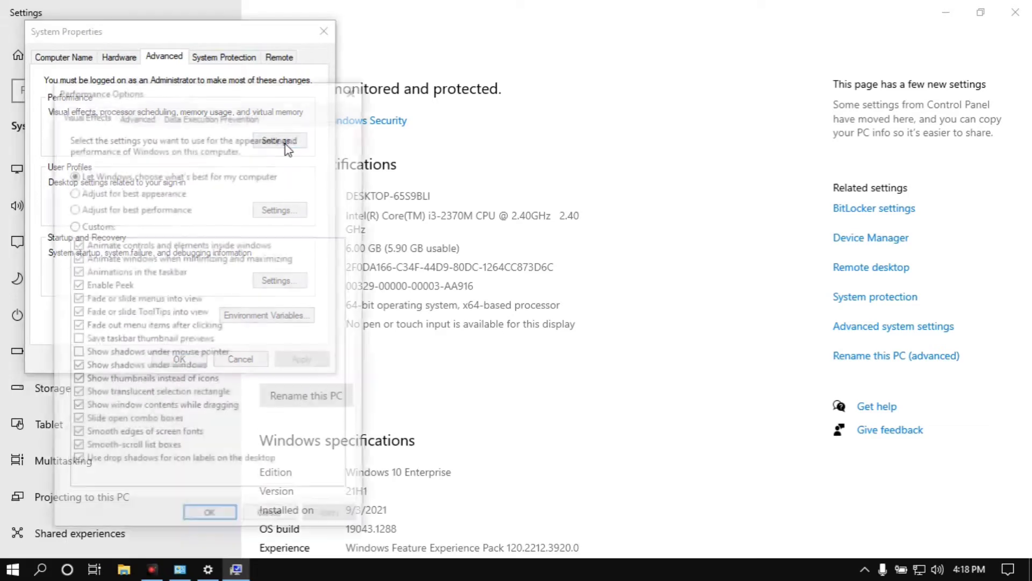
left_click(76, 193)
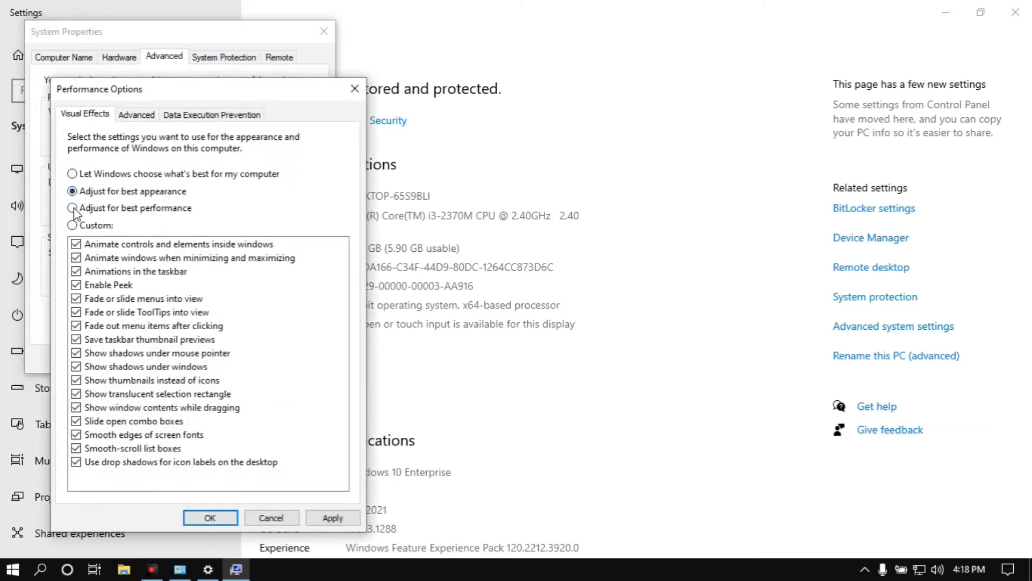
left_click(74, 209)
left_click(74, 192)
left_click(73, 208)
left_click(329, 518)
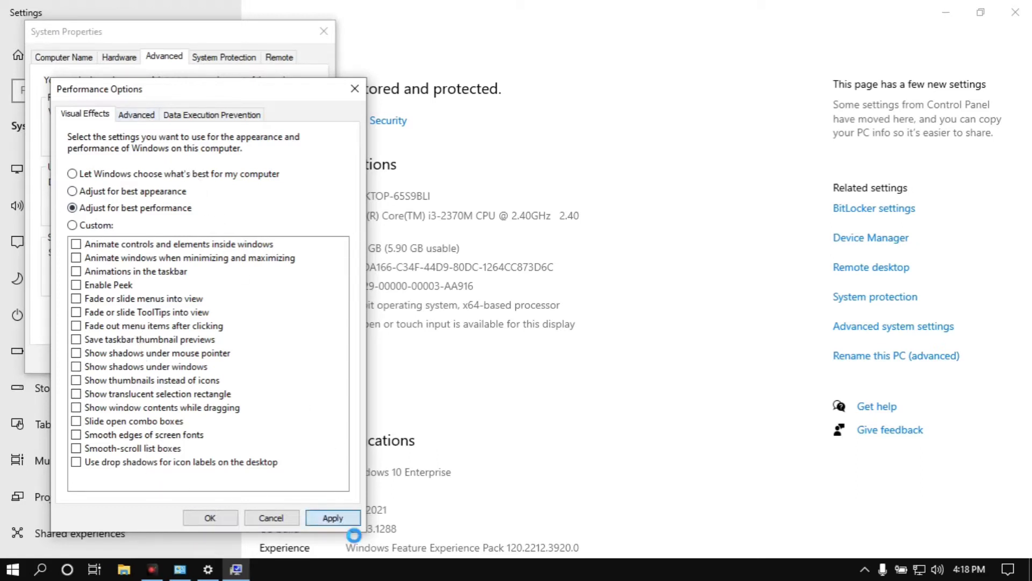
left_click(221, 519)
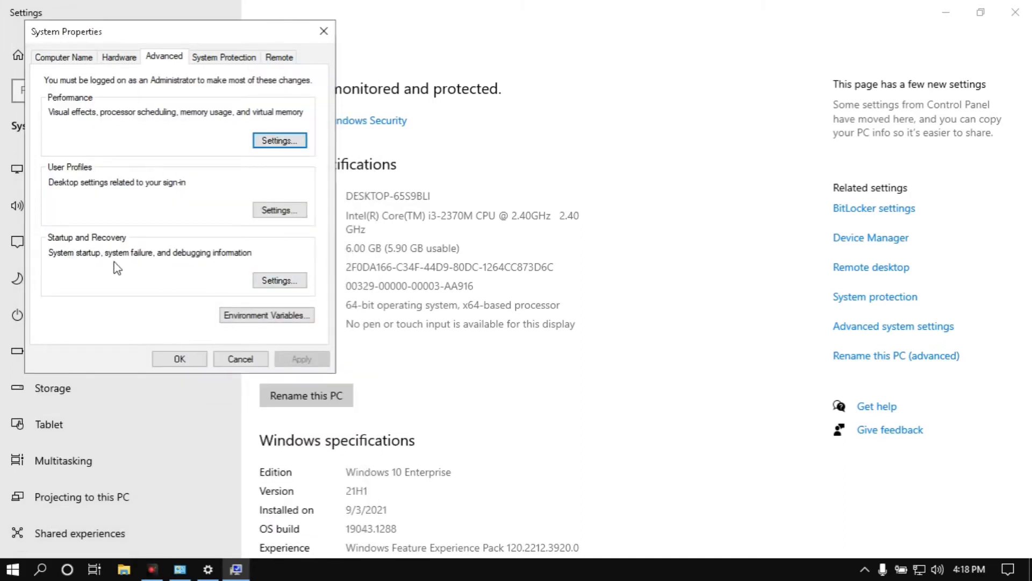
- Open the Startup and Recovery settings and check the choices for the default operating system
left_click(279, 281)
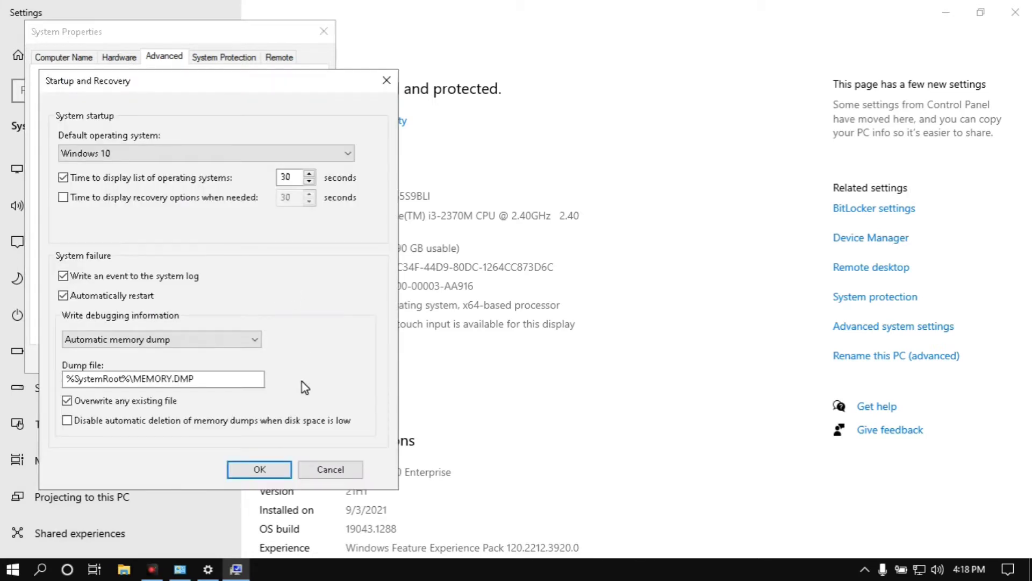
left_click(108, 153)
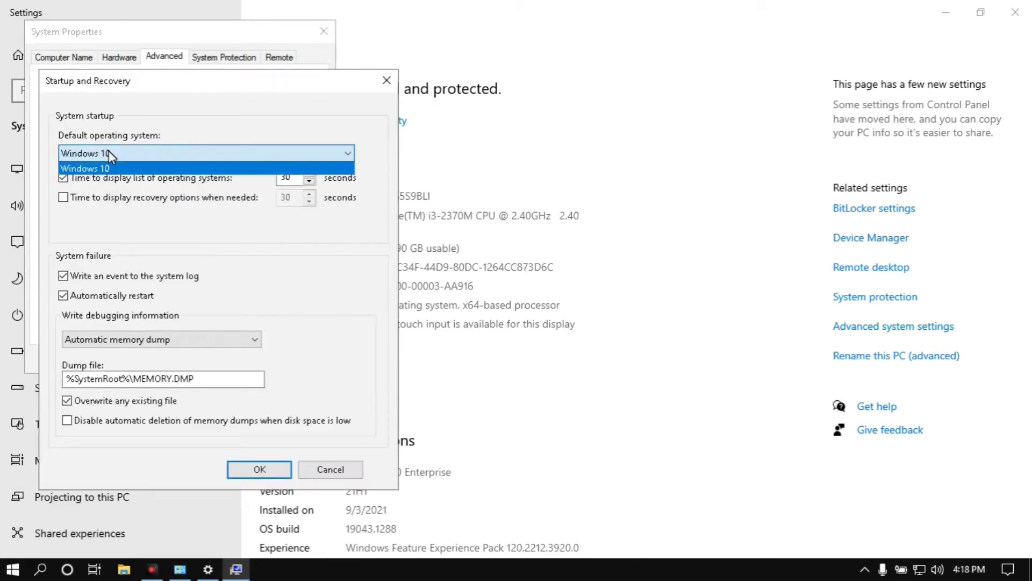
left_click(108, 152)
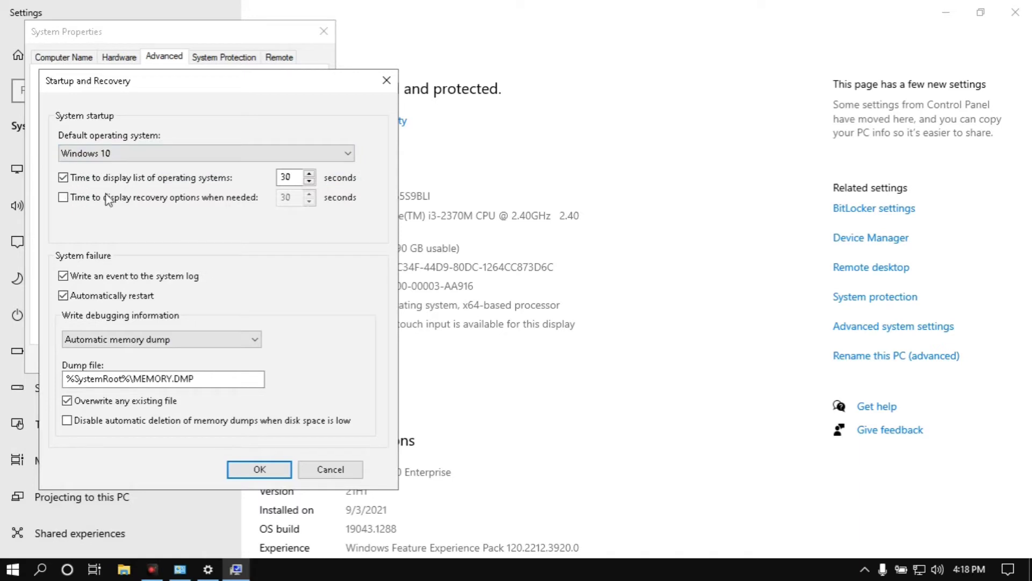
left_click(309, 182)
left_click(308, 178)
left_click(309, 176)
left_click(309, 176)
left_click(309, 176)
left_click(309, 177)
- Turn off the time to display the list of operating systems, then accept the Startup and Recovery and System Properties dialogs
left_click(99, 180)
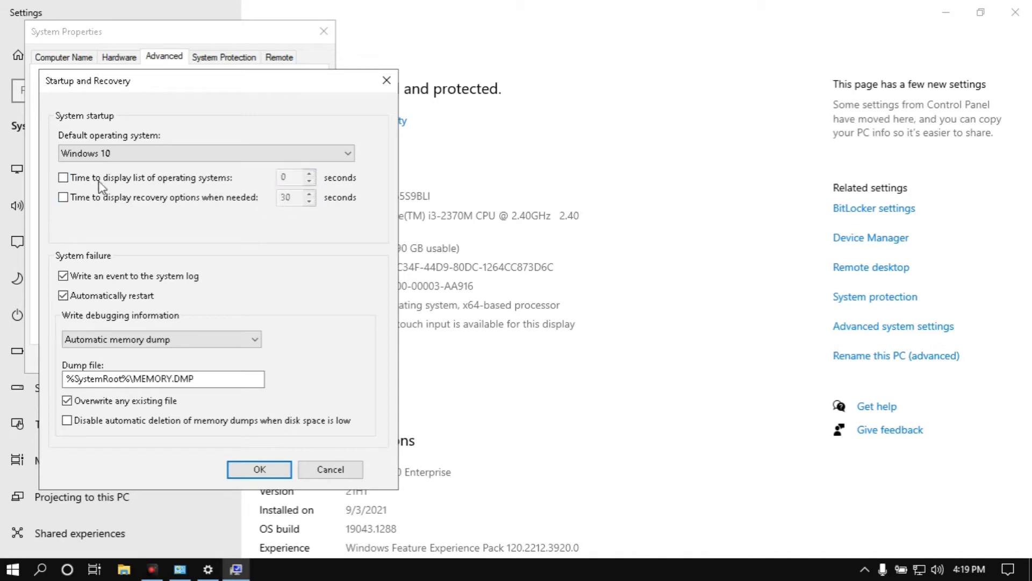
left_click(64, 179)
left_click(65, 178)
left_click(65, 178)
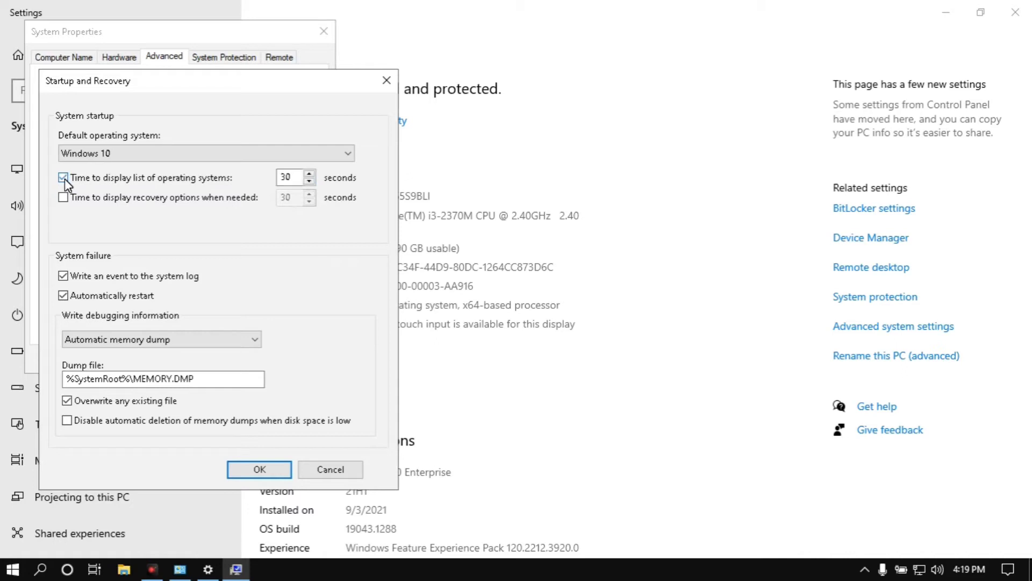
left_click(65, 179)
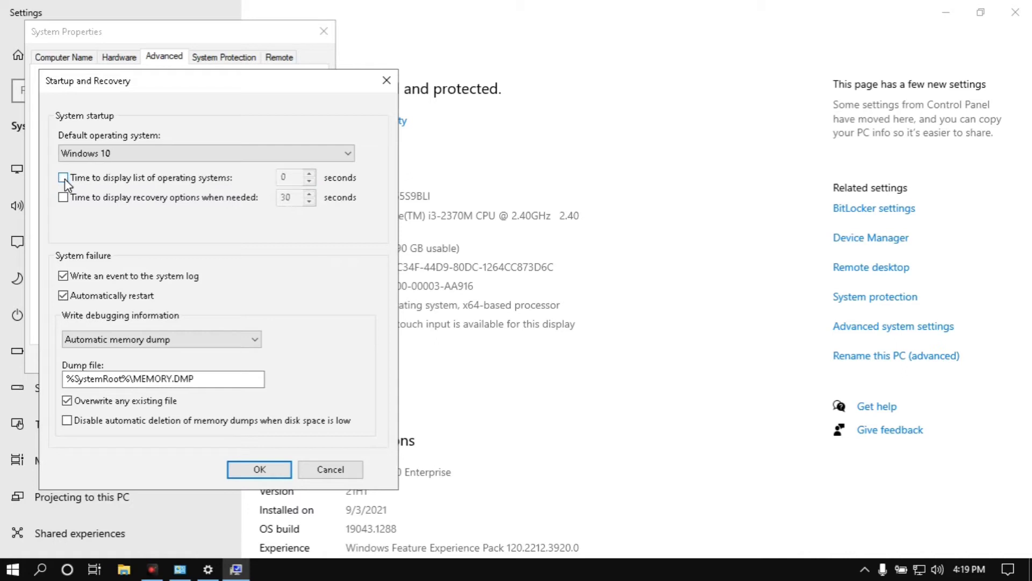
left_click(249, 473)
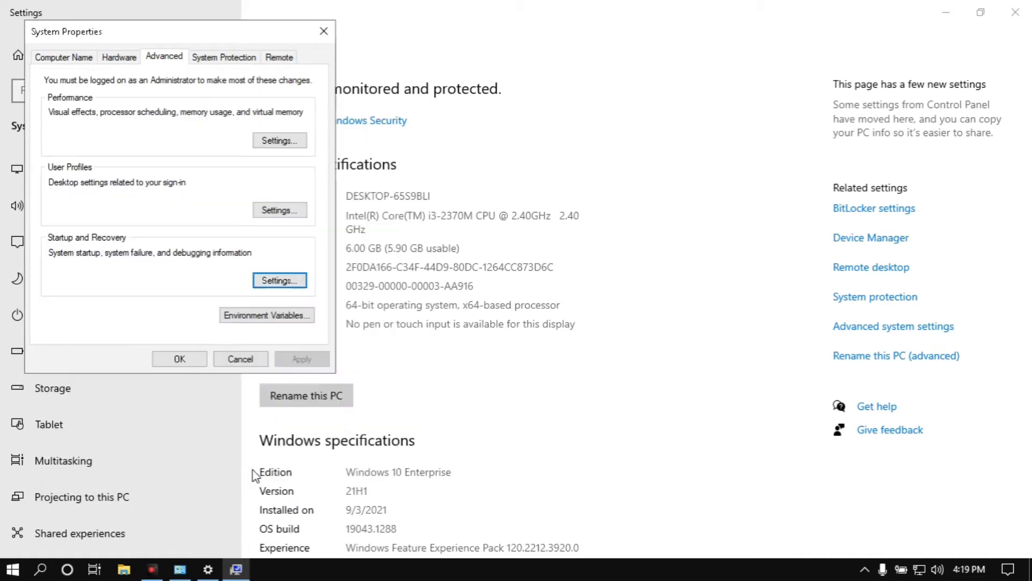
left_click(192, 357)
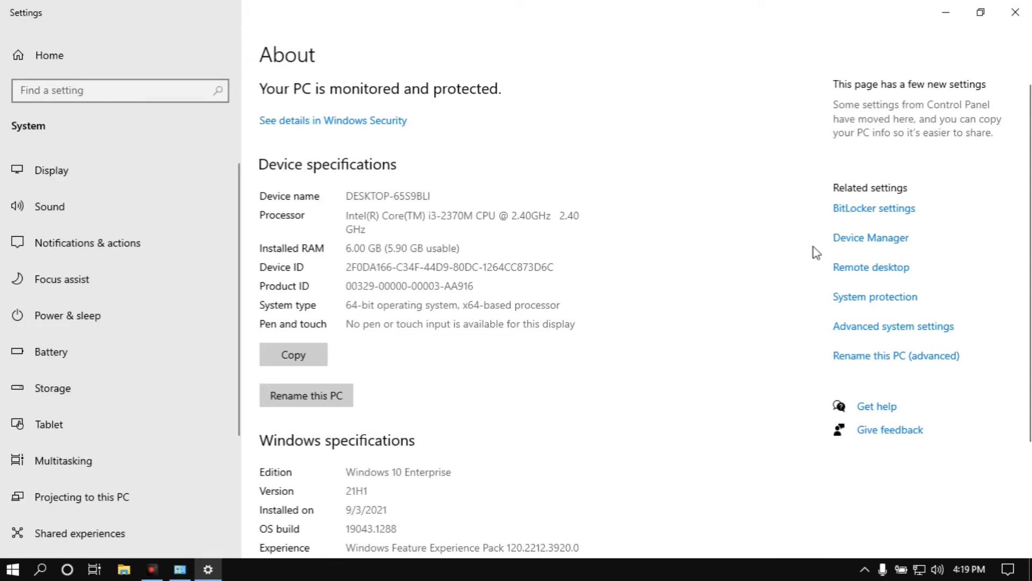
- Reopen System Properties and launch Device Manager from the hardware settings
left_click(902, 301)
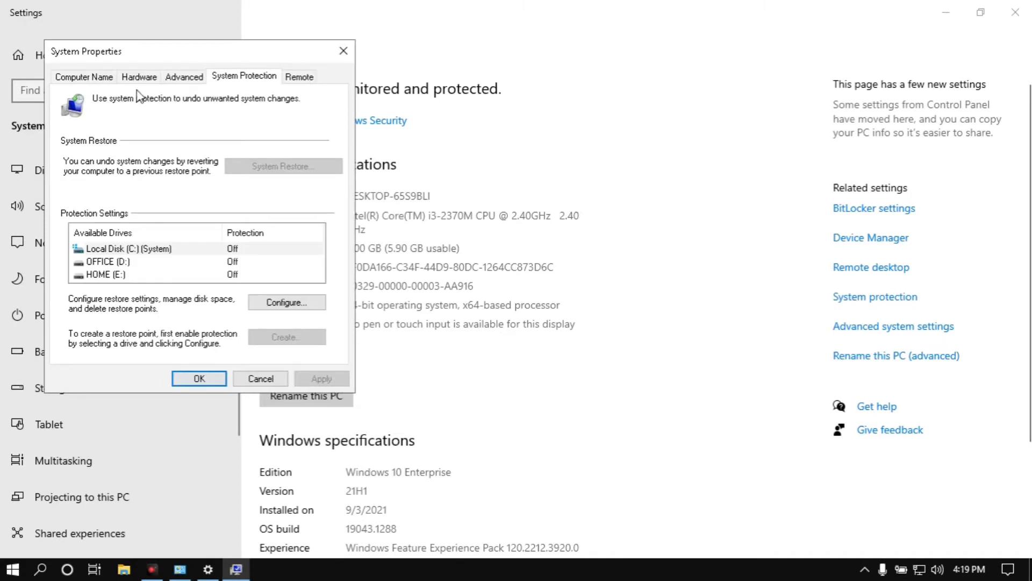
left_click(88, 77)
left_click(134, 78)
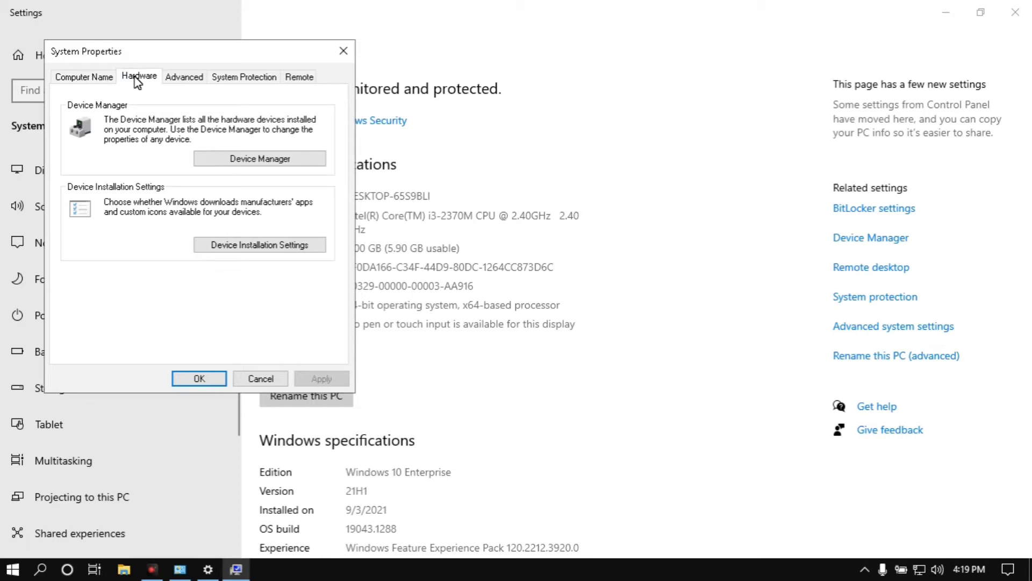
left_click(195, 78)
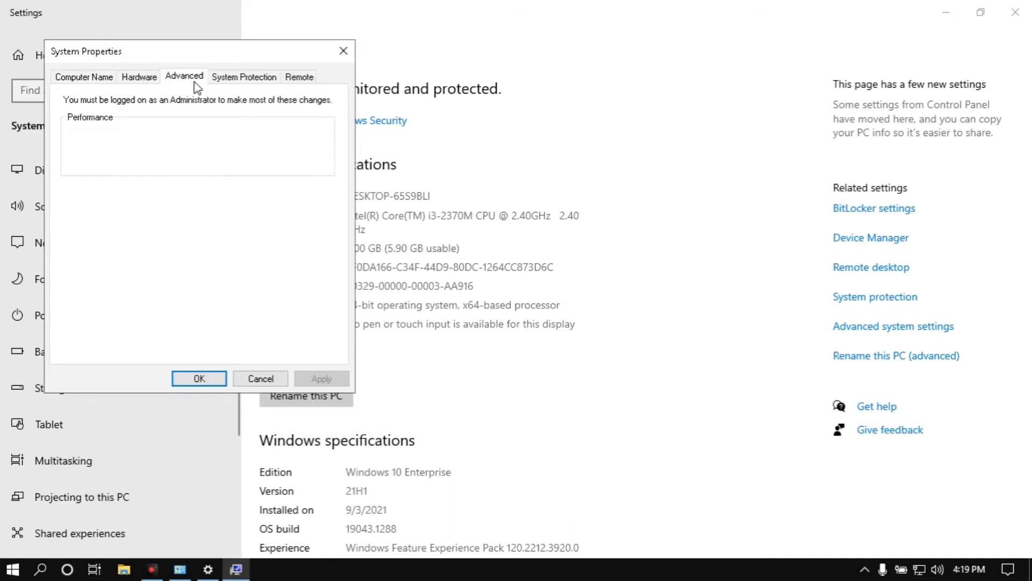
left_click(142, 78)
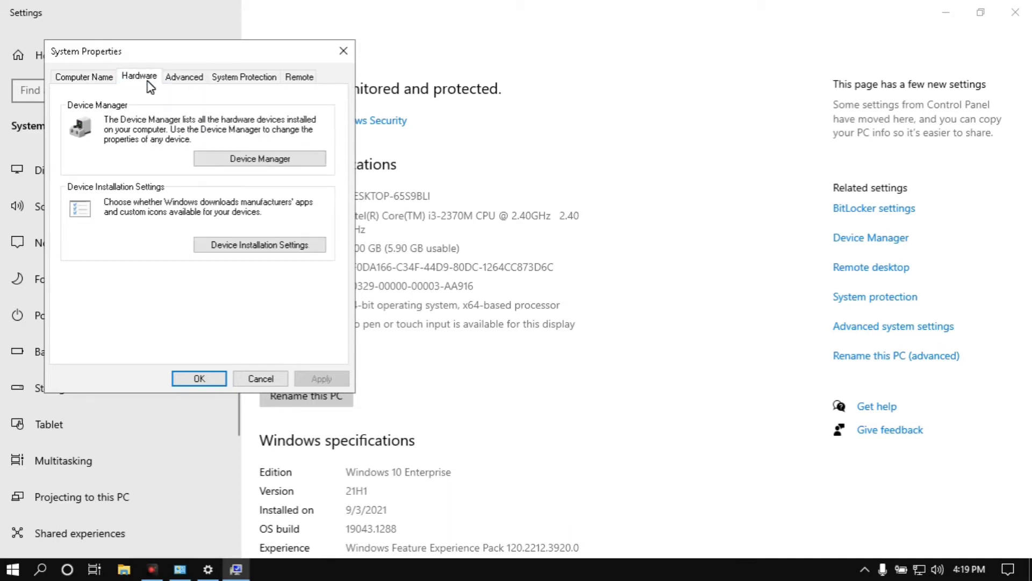
left_click(288, 164)
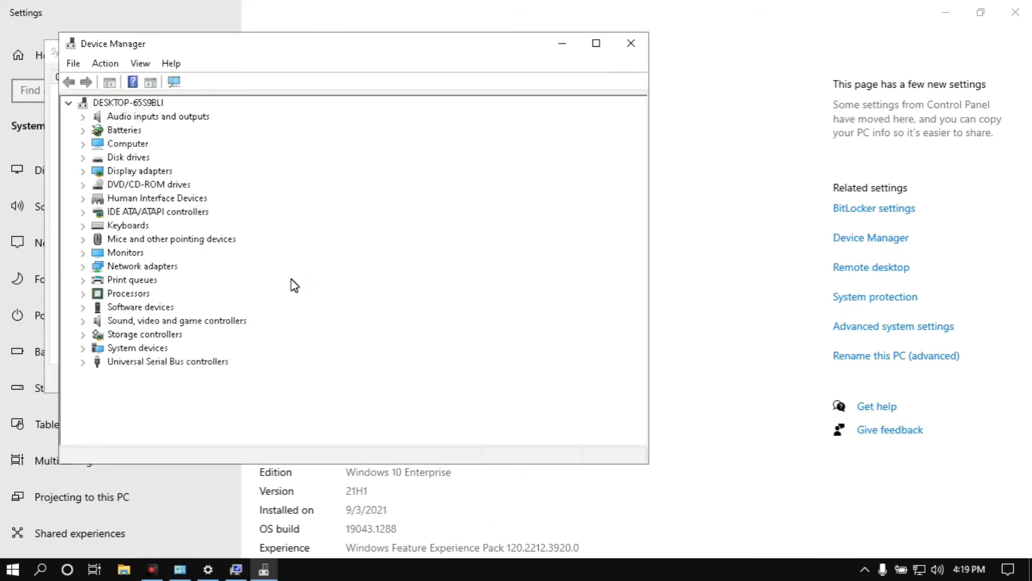
- Search automatically for an updated driver for the Intel(R) HD Graphics 3000 display adapter and close the wizard
left_click(84, 172)
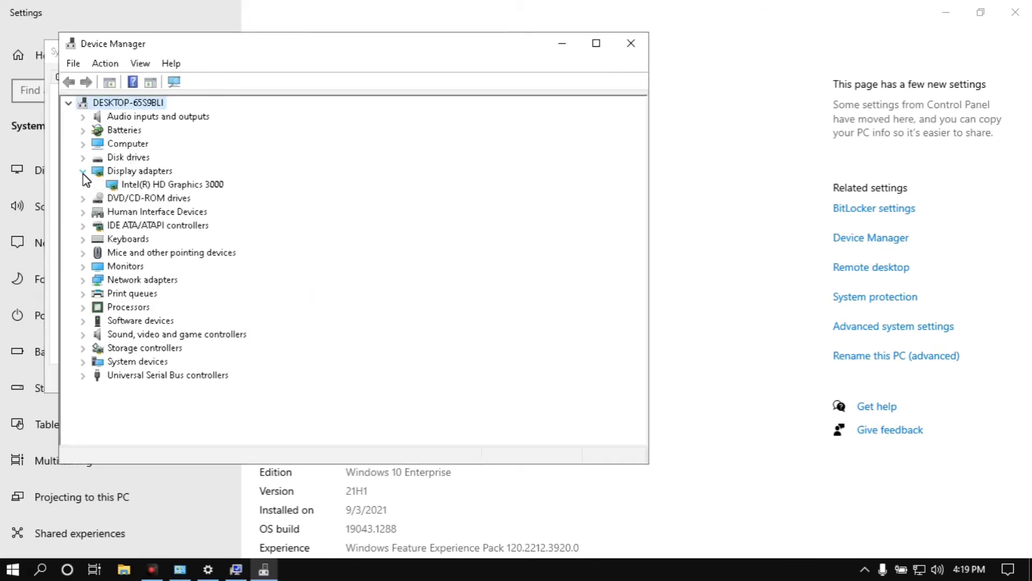
left_click(144, 189)
right_click(144, 189)
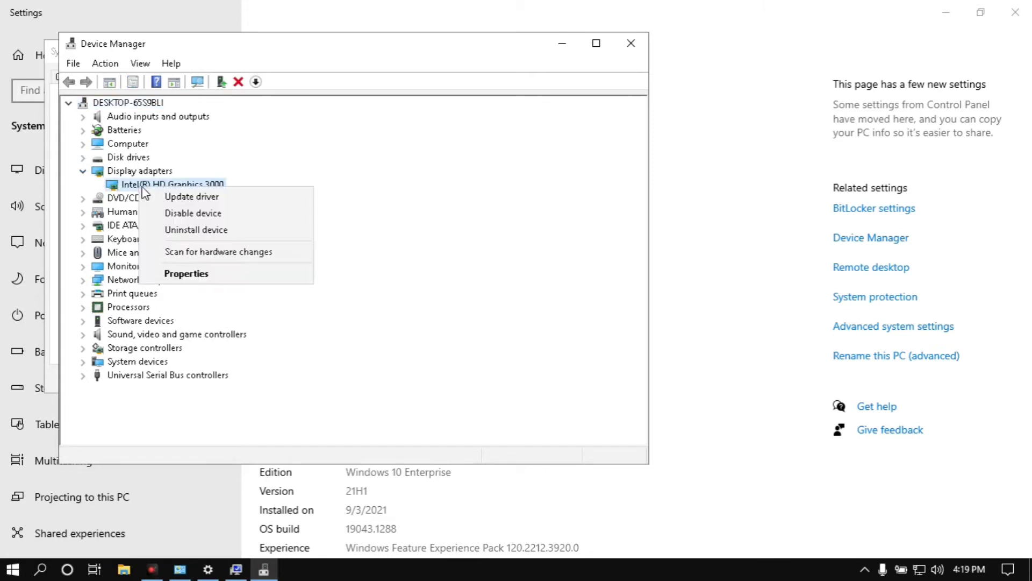
left_click(207, 200)
left_click(277, 216)
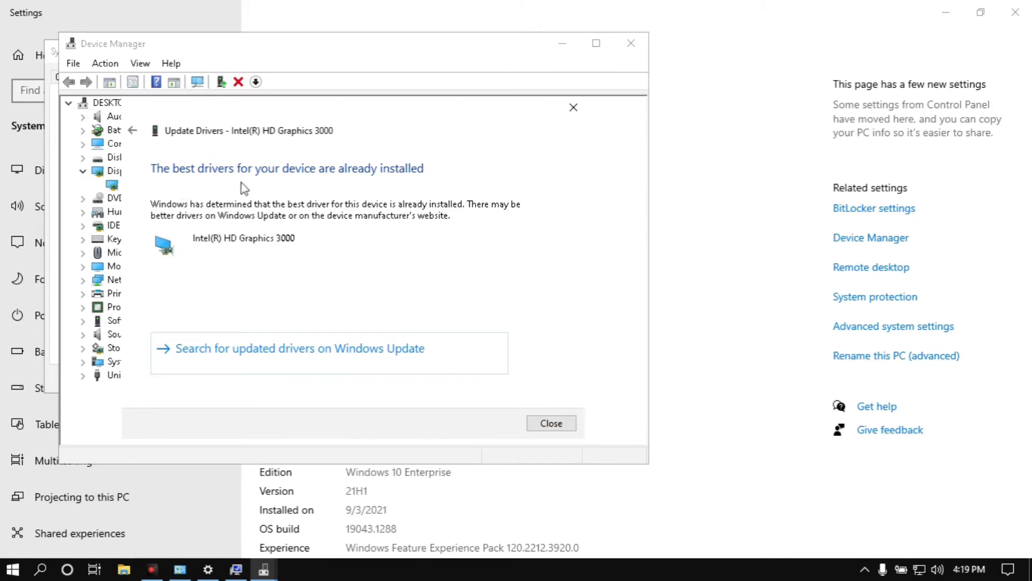
left_click(553, 424)
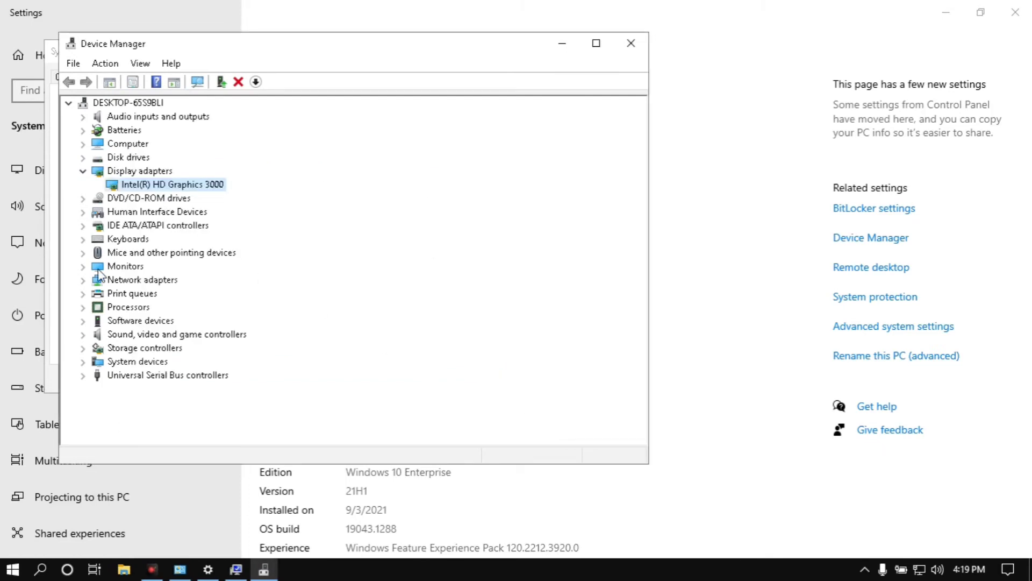
- Search automatically for an updated driver for the Ralink RT5390R 802.11b/g/n 1x1 Wi-Fi Adapter and close the wizard
left_click(84, 280)
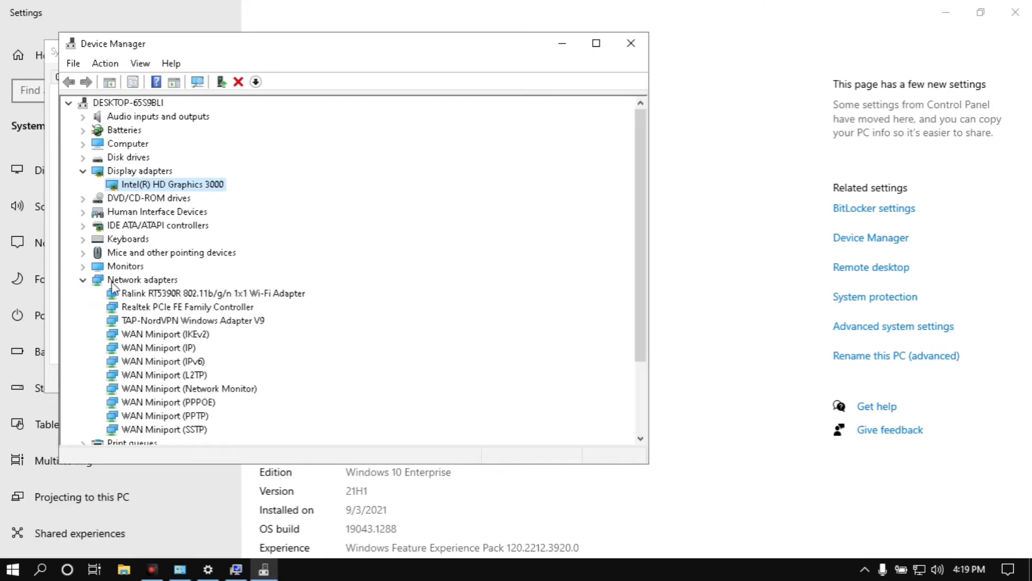
left_click(163, 295)
right_click(163, 295)
left_click(211, 300)
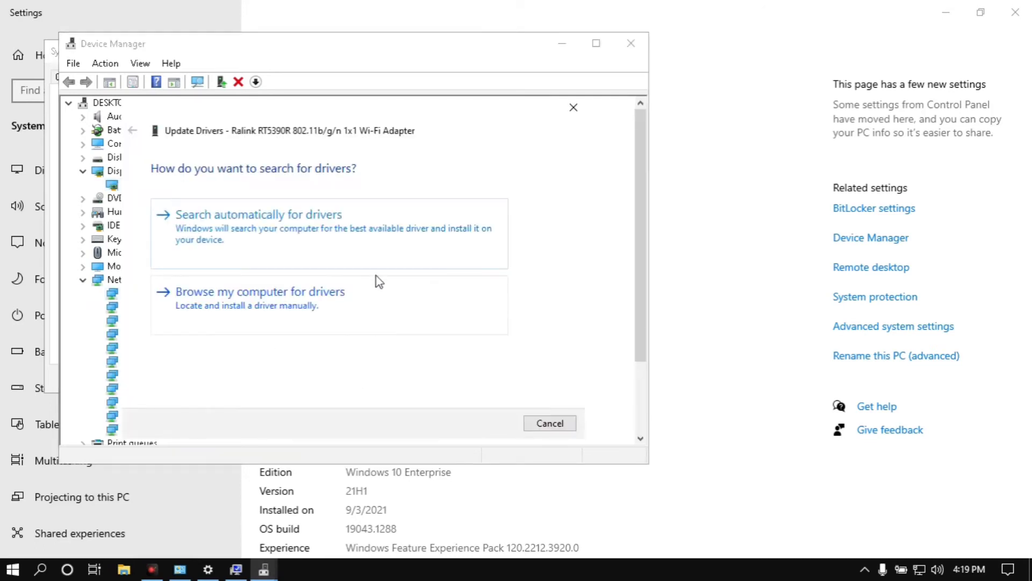
left_click(378, 252)
left_click(546, 426)
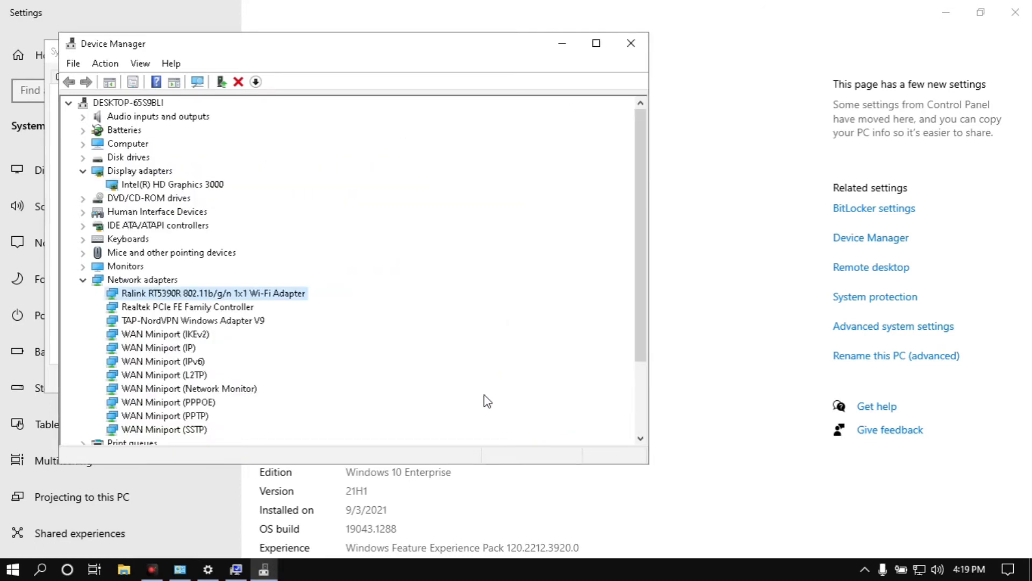
- Search automatically for an updated driver for the High Definition Audio Device under sound controllers and close the wizard
scroll(164, 362, "down", 3)
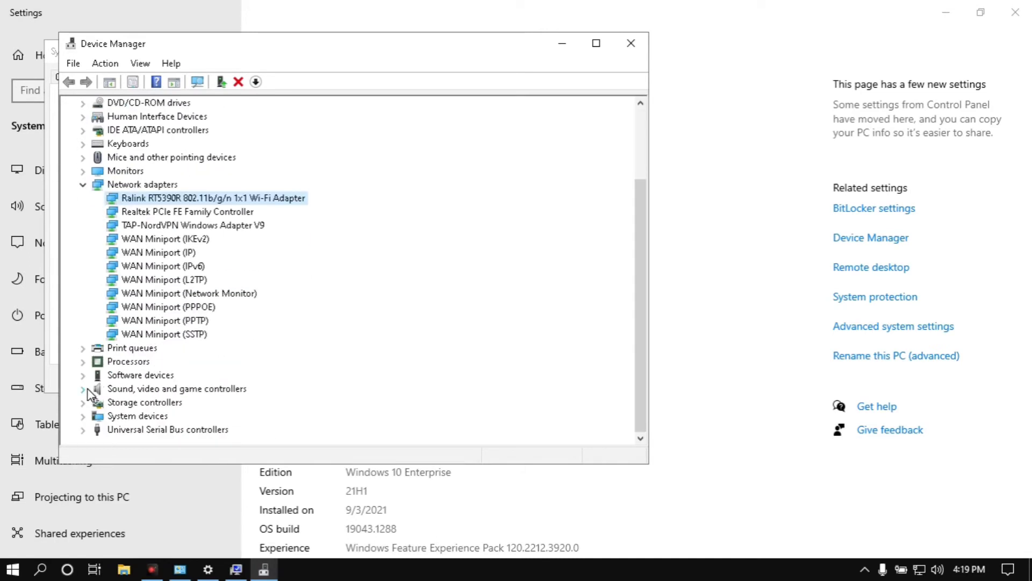
left_click(83, 389)
scroll(86, 397, "down", 1)
right_click(146, 375)
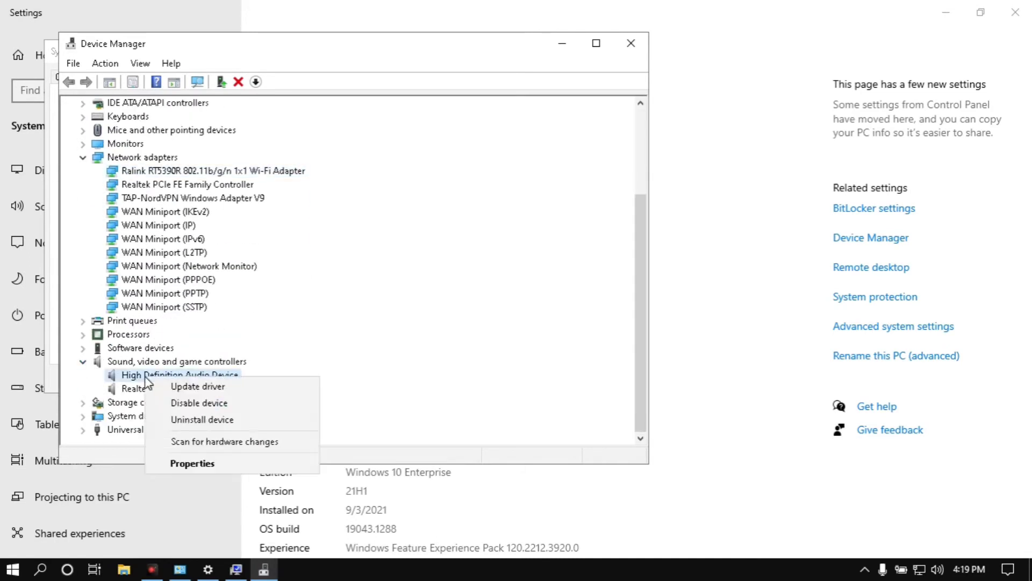
left_click(198, 386)
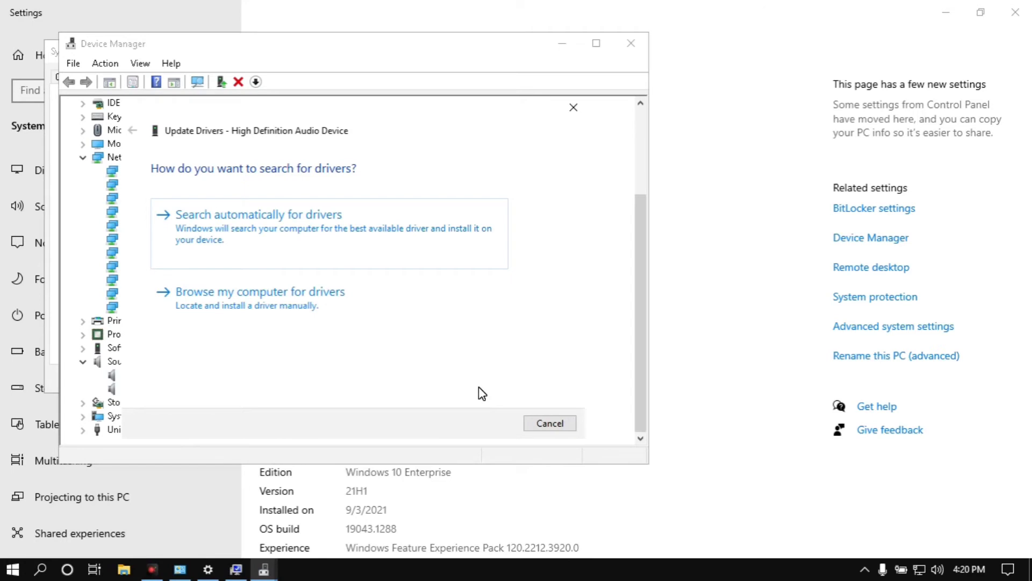
left_click(295, 239)
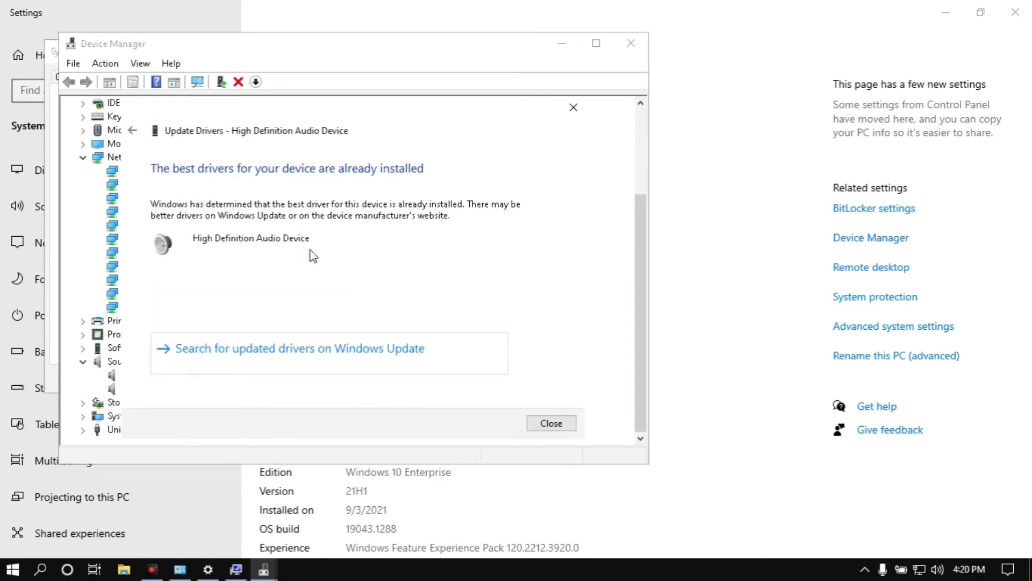
left_click(551, 423)
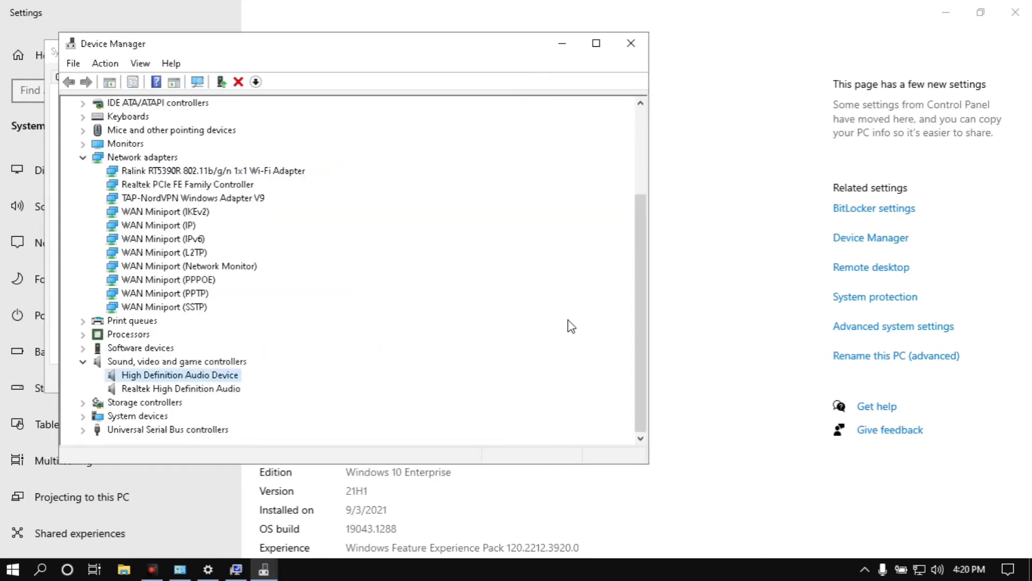
- Close Device Manager, System Properties and Settings, and launch Services from Control Panel's Administrative Tools
left_click(631, 43)
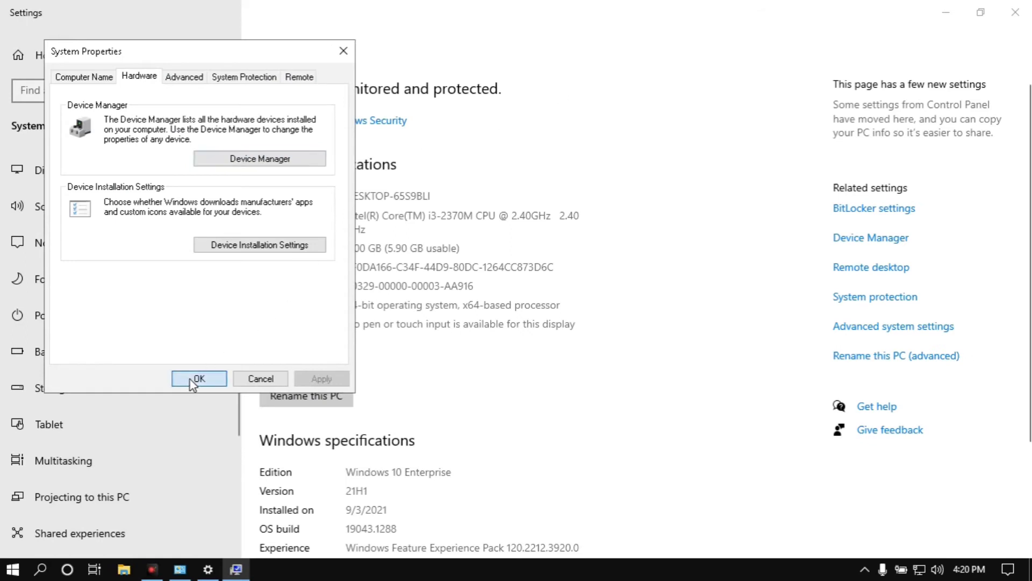
left_click(198, 378)
left_click(1013, 11)
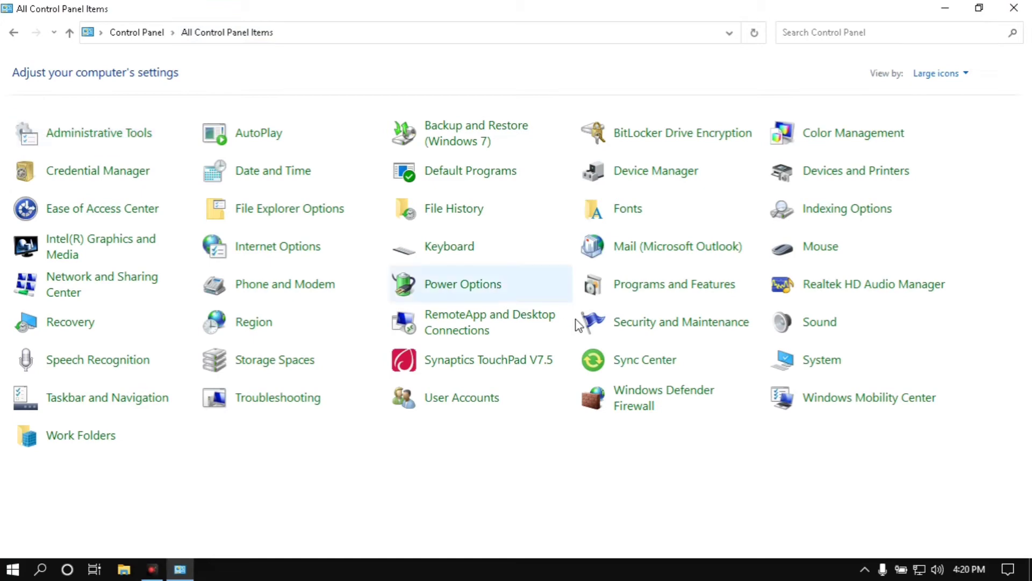
left_click(113, 141)
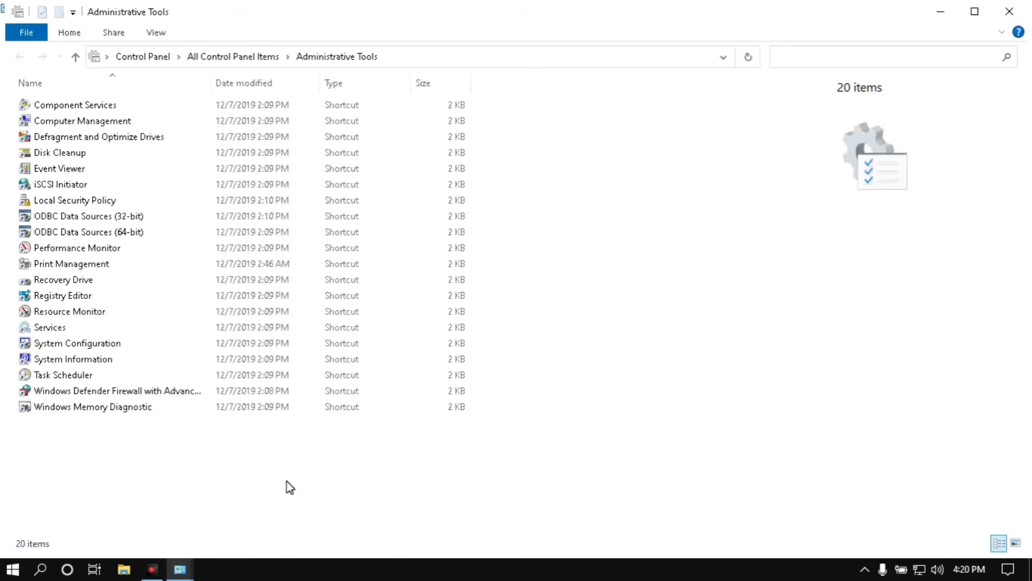
left_click(48, 328)
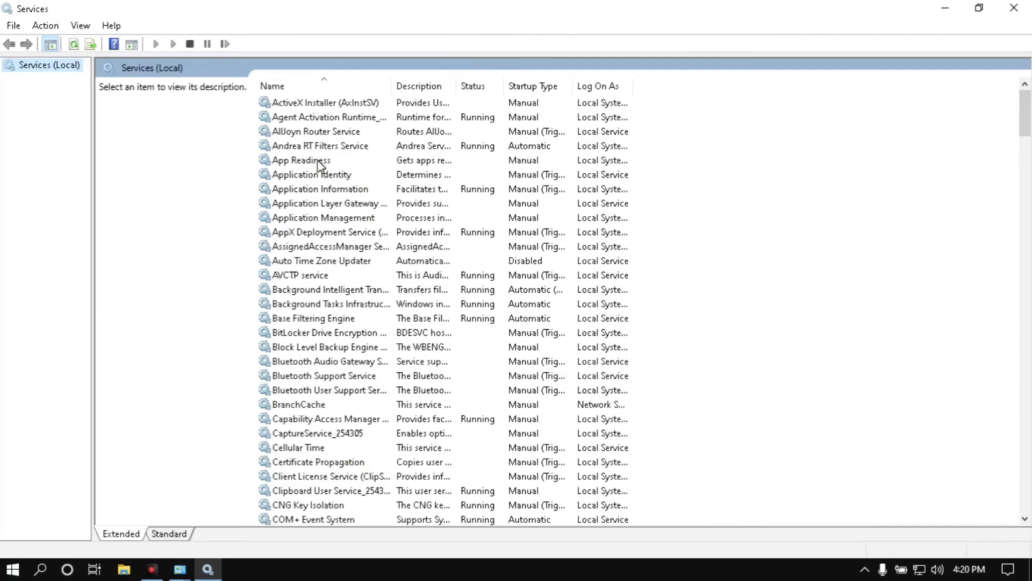
- Find the Windows Update service in the services list and open its properties
left_click(318, 161)
key("w")
key("w")
key("w")
key("w")
key("w")
key("w")
key("w")
key("w")
key("w")
key("w")
key("w")
key("w")
key("w")
key("w")
key("w")
key("w")
key("w")
key("w")
key("w")
key("w")
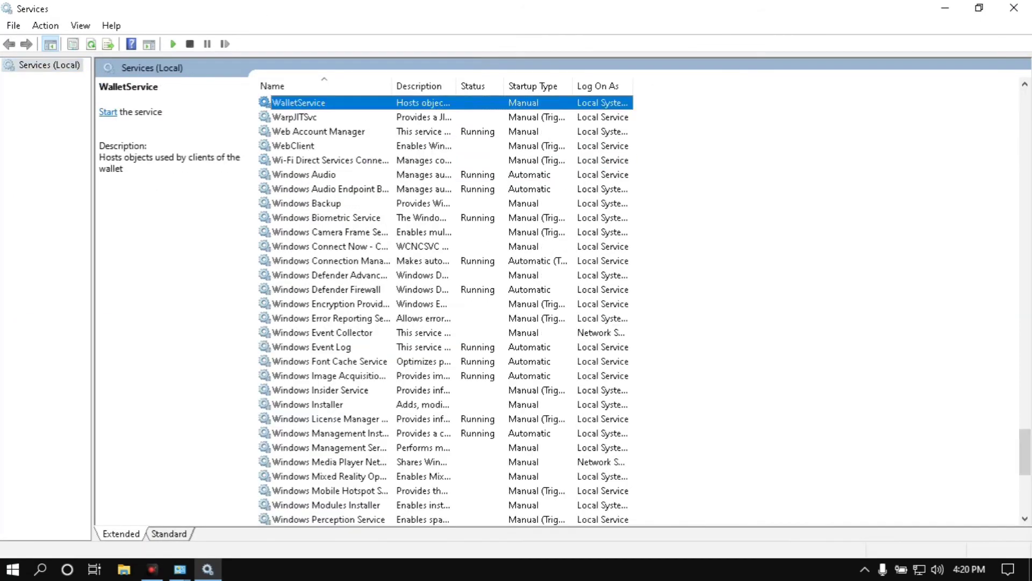
key("w")
key("w")
key("w")
key("w")
key("w")
key("w")
key("w")
key("w")
key("w")
key("w")
key("w")
key("w")
key("w")
key("w")
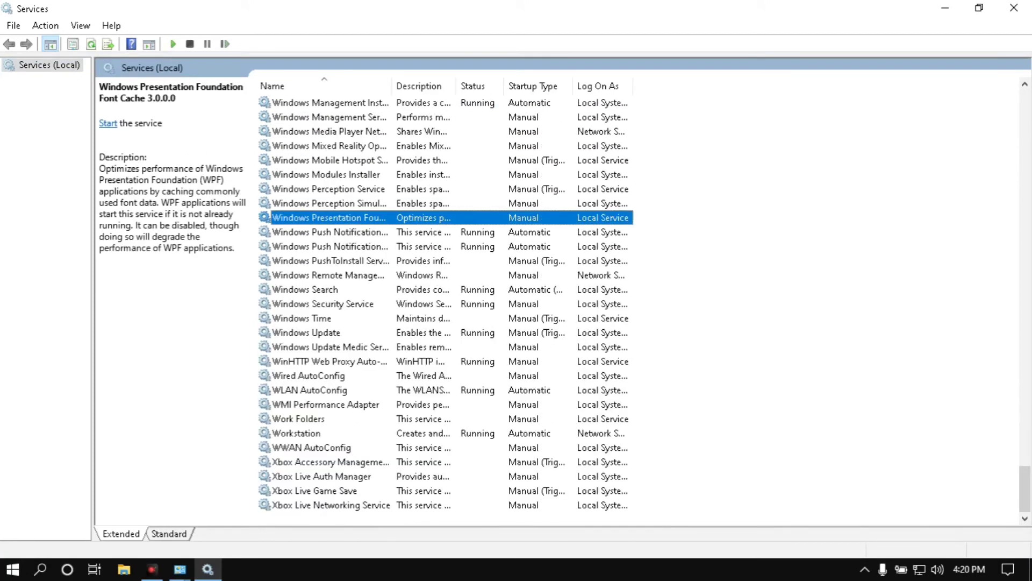
key("w")
key("w")
key("w")
key("w")
key("w")
key("w")
key("w")
key("w")
key("w")
key("w")
key("w")
key("w")
key("w")
key("w")
key("w")
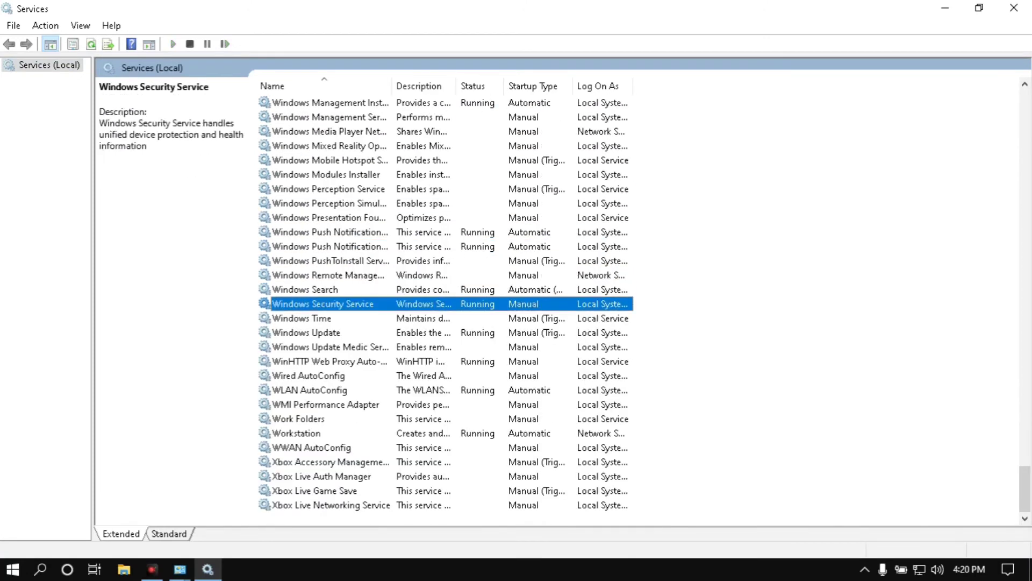
key("w")
key("w")
key("w")
key("w")
key("w")
key("w")
key("w")
key("w")
key("w")
key("w")
key("w")
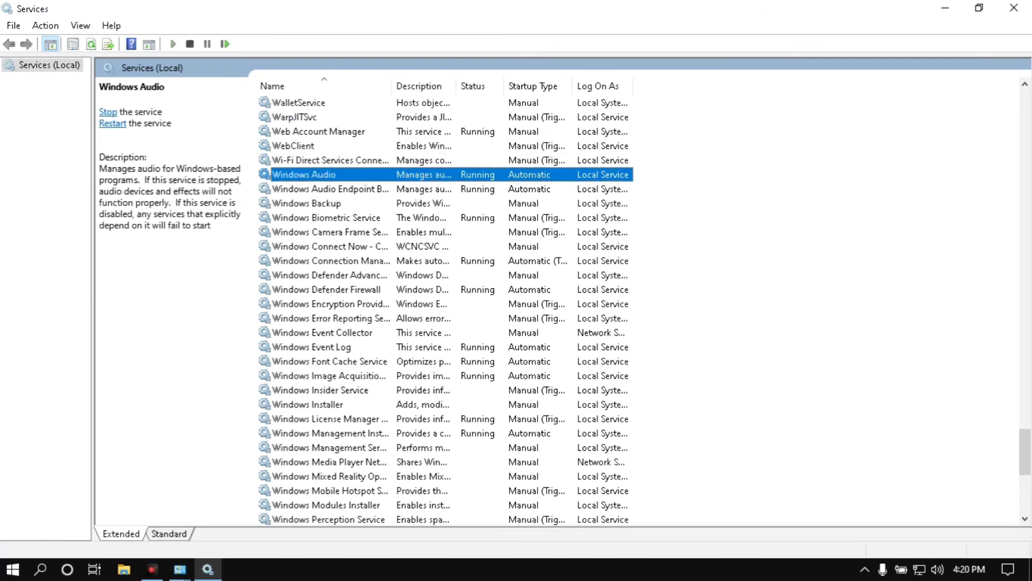
key("w")
key("w")
key("w")
key("w")
key("w")
key("w")
key("w")
key("w")
key("w")
key("w")
key("w")
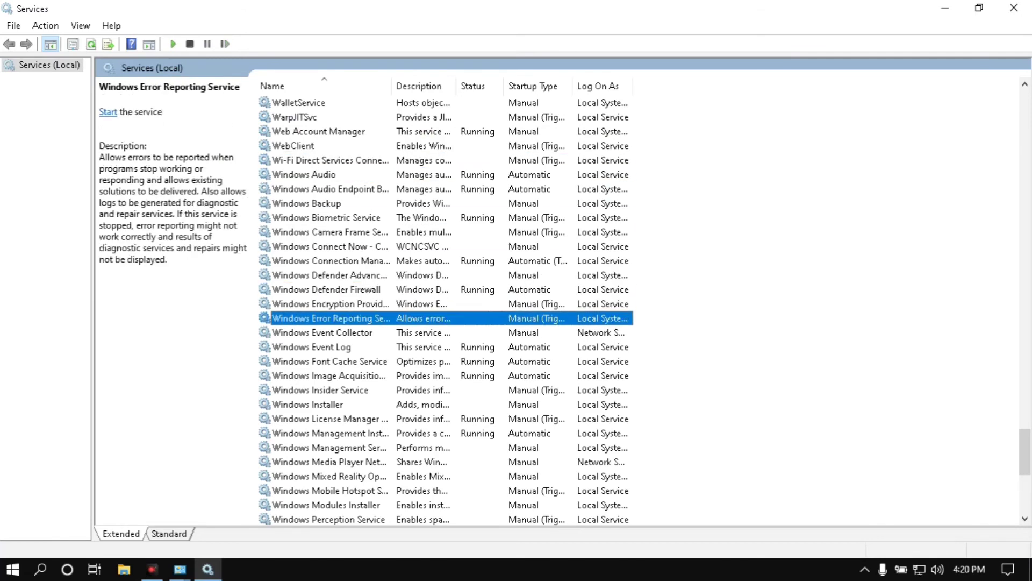
key("w")
key("w")
key("w")
key("w")
key("w")
key("w")
key("w")
key("w")
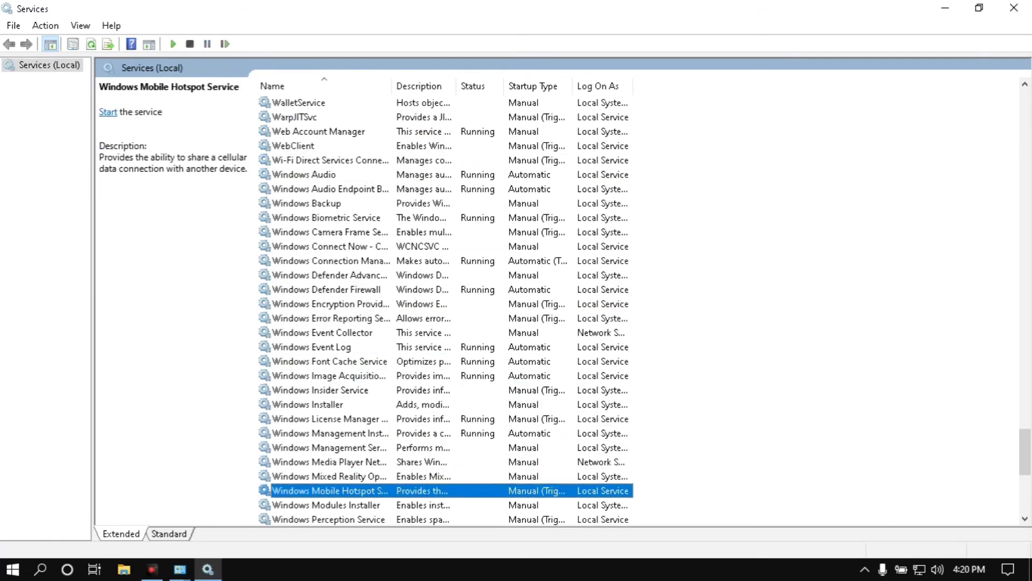
key("w")
key("w")
key("w")
key("w")
key("w")
key("w")
key("w")
key("w")
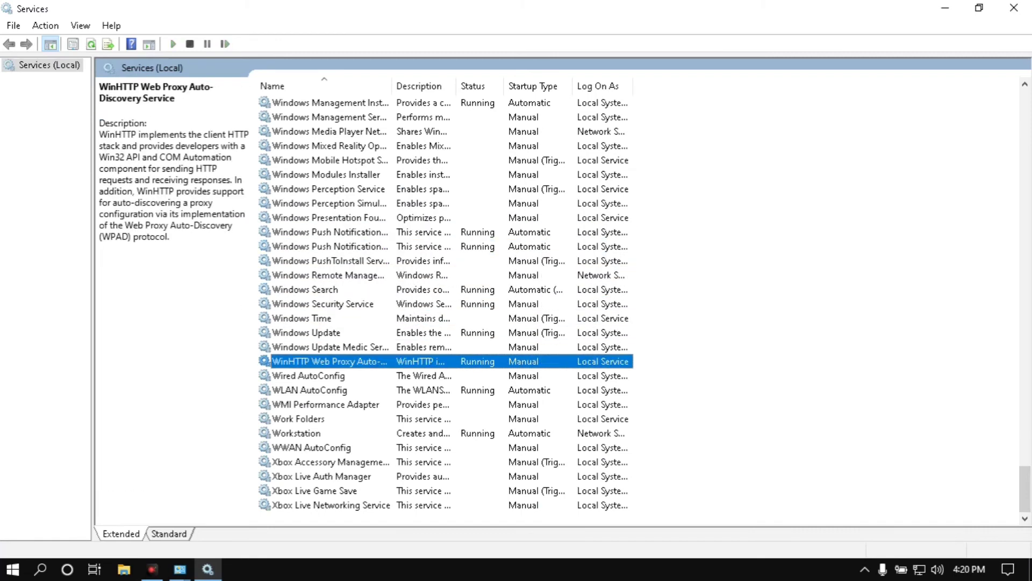
left_click(329, 333)
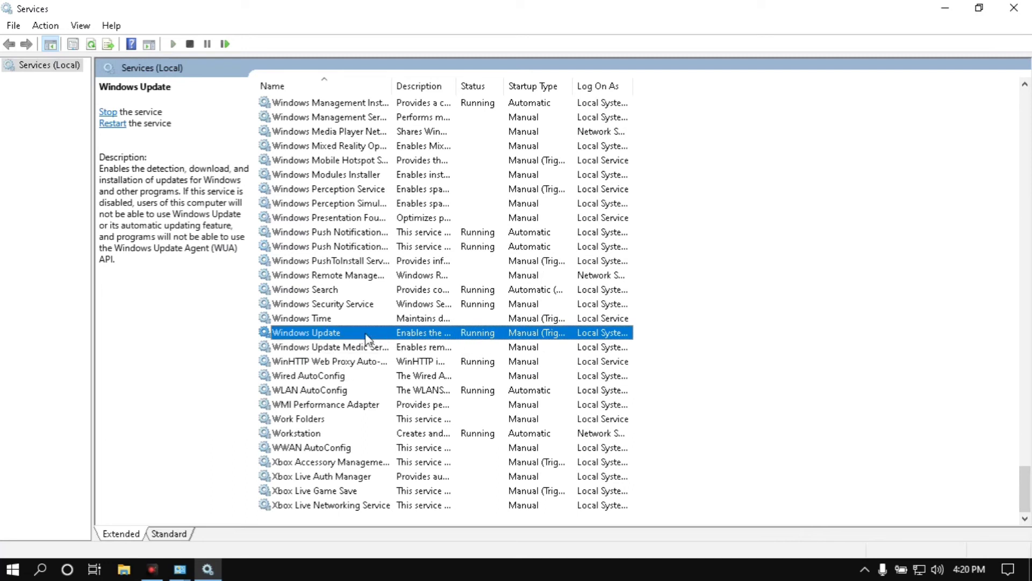
double_click(340, 333)
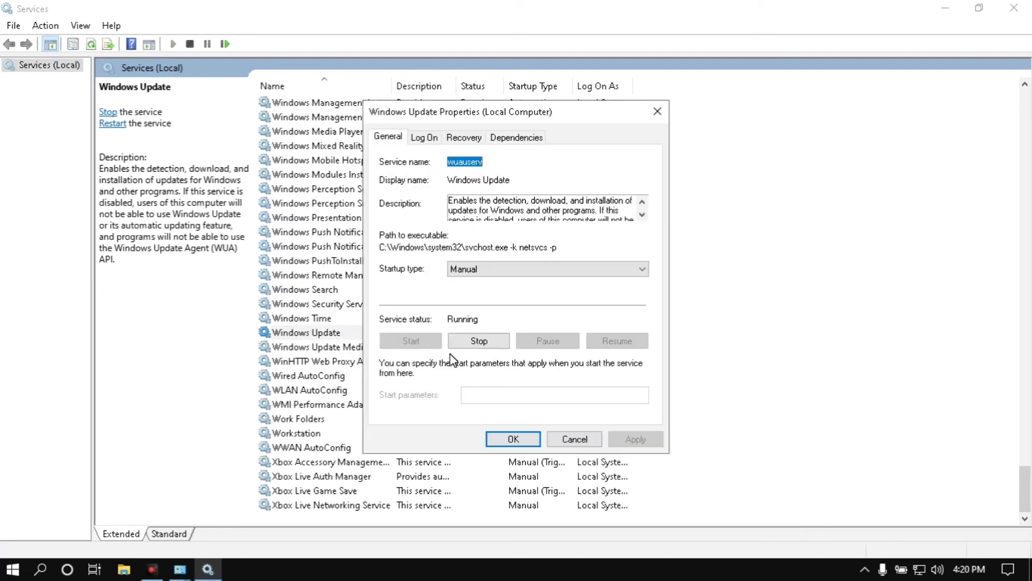
- Set the Windows Update startup type to Disabled, stop the service and apply the changes
left_click(503, 272)
left_click(481, 294)
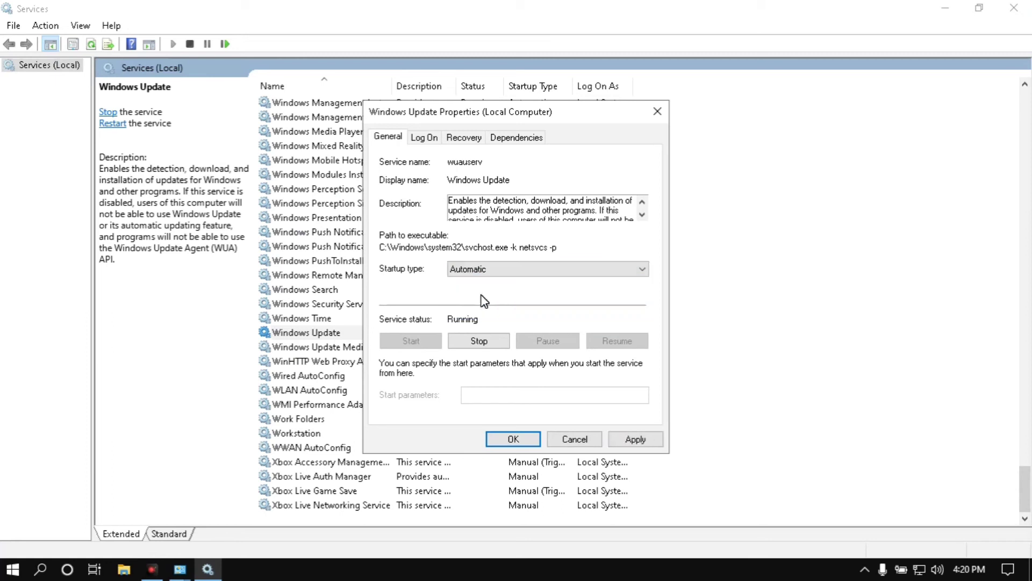
left_click(484, 269)
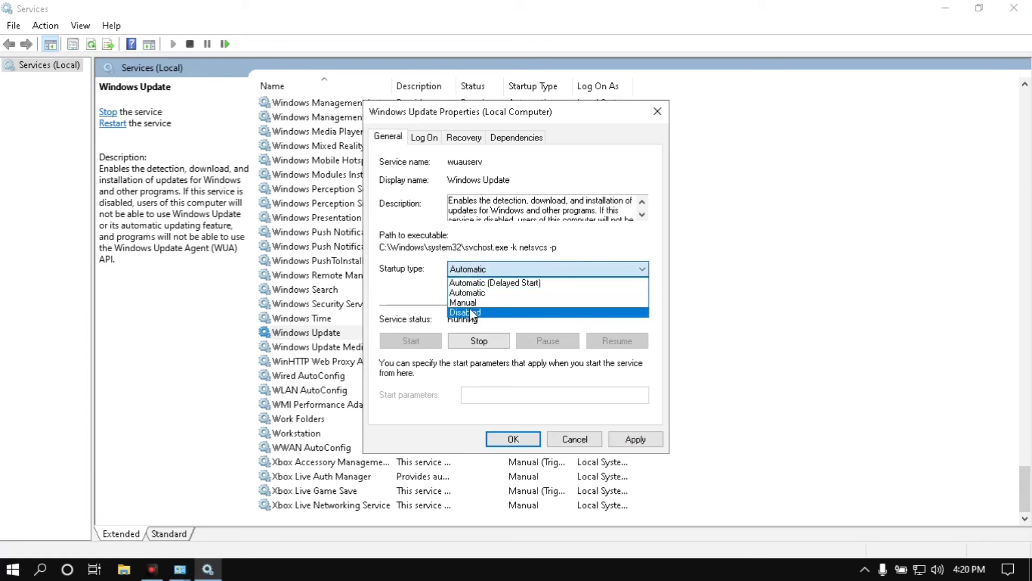
left_click(470, 303)
left_click(477, 271)
left_click(473, 316)
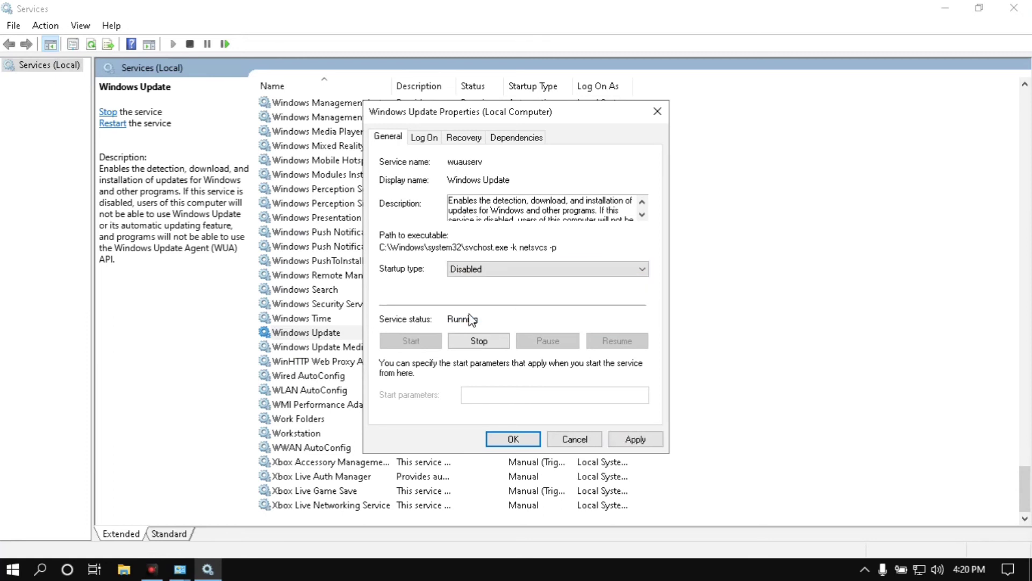
left_click(481, 342)
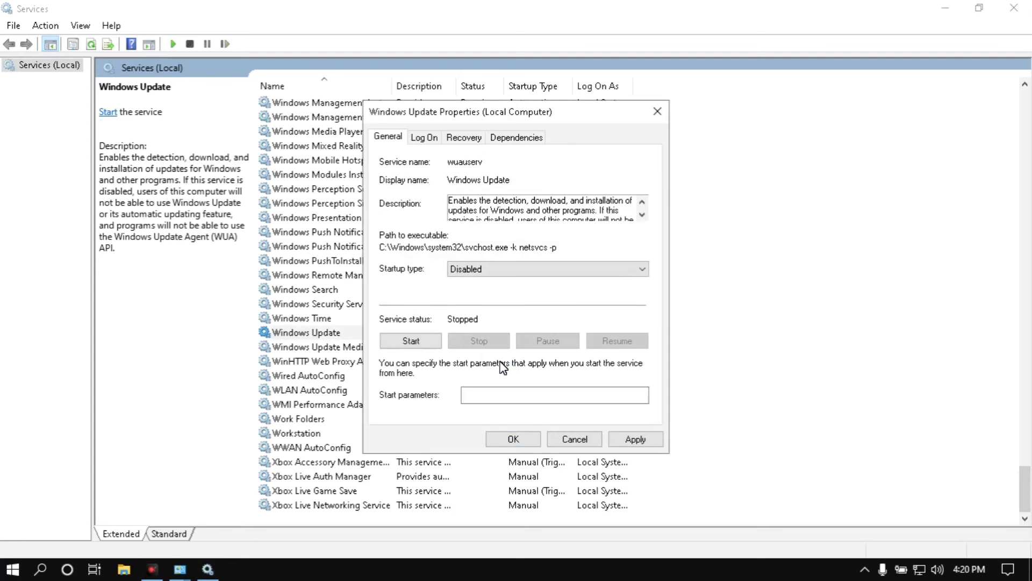
left_click(635, 440)
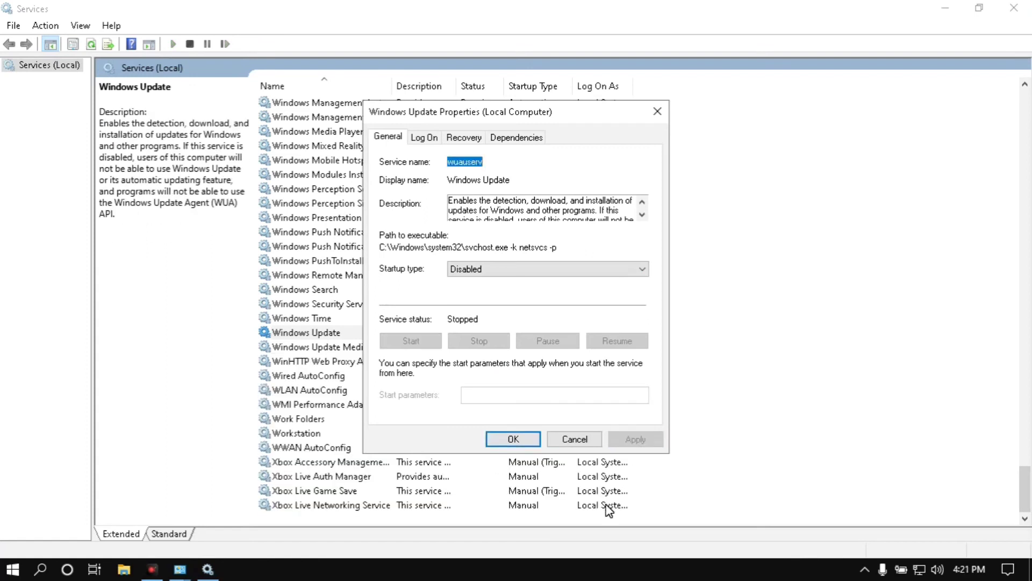
- Set the Windows Update startup type to Manual, apply the change and accept the properties dialog
left_click(497, 273)
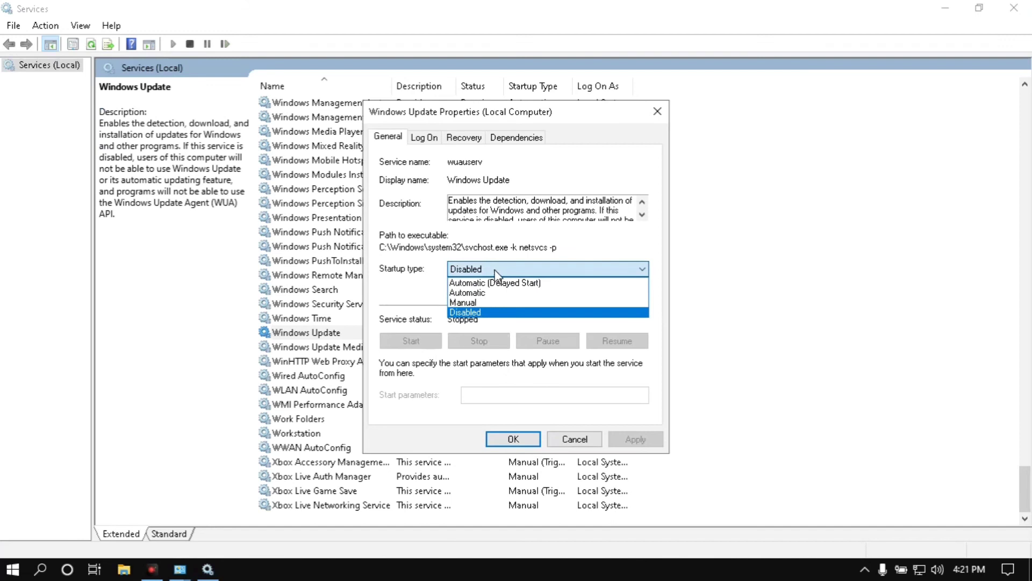
left_click(457, 302)
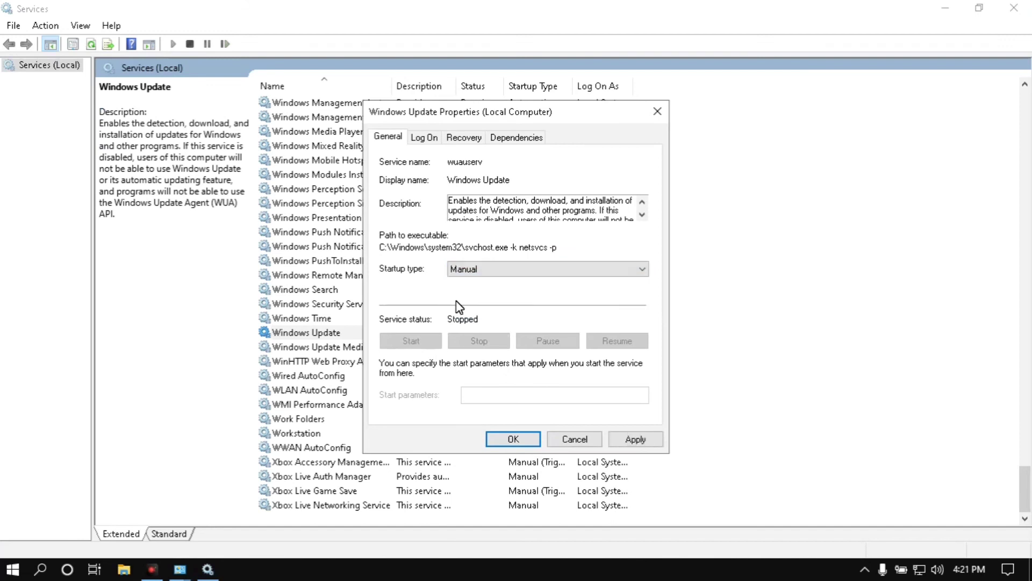
left_click(636, 439)
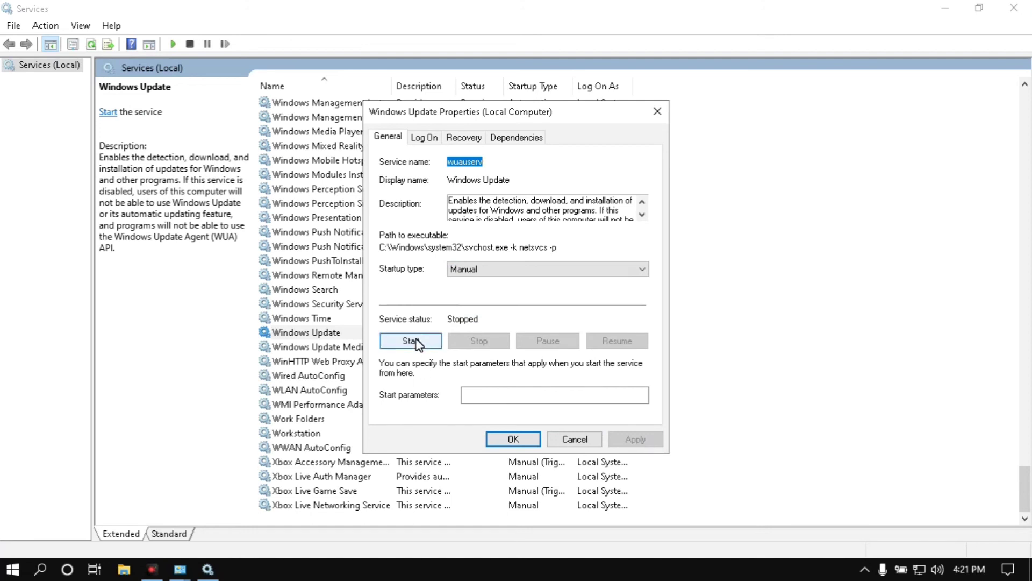
left_click(523, 440)
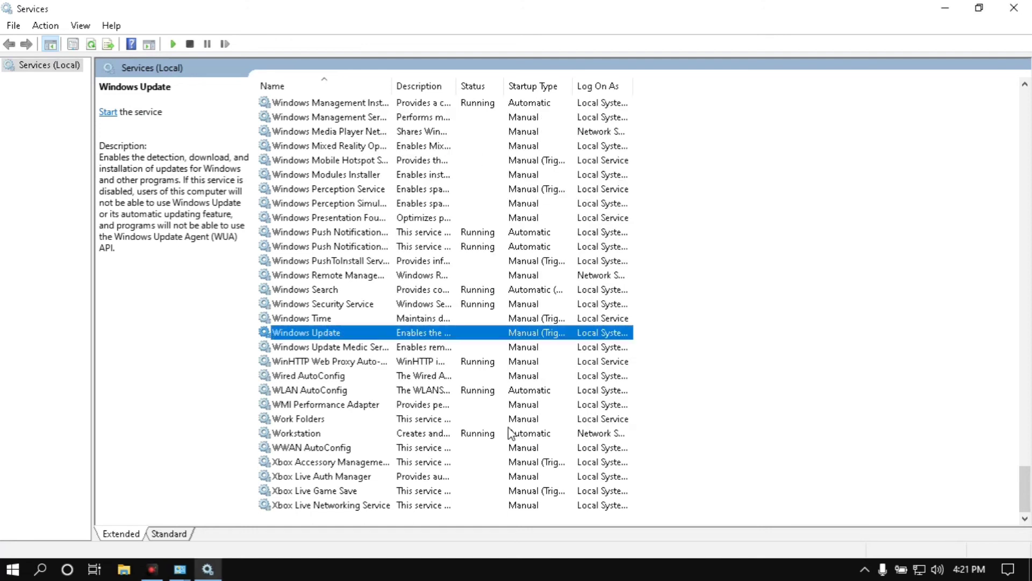
- Close the Services and Administrative Tools windows
left_click(1014, 8)
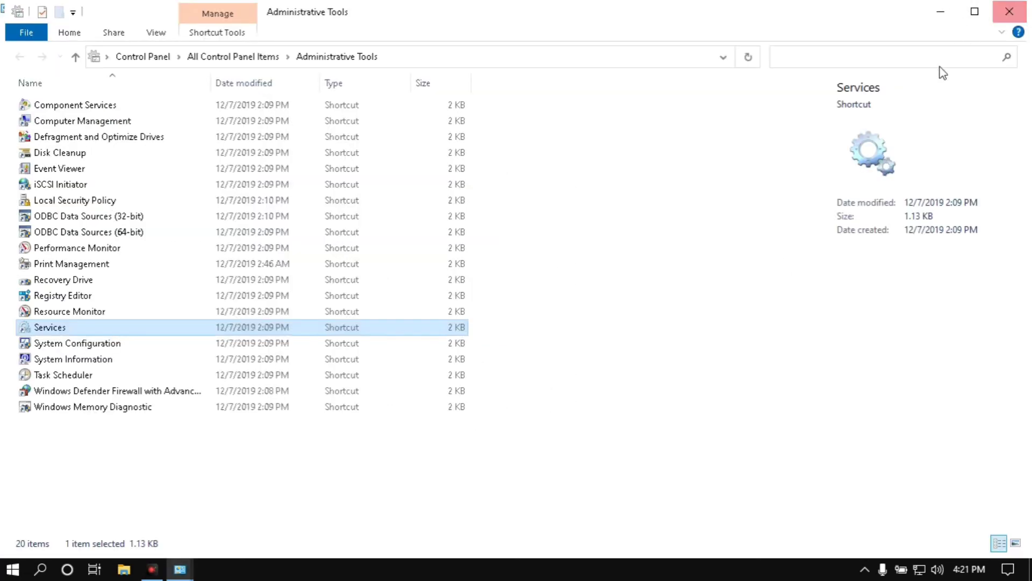
left_click(1014, 13)
left_click(1018, 15)
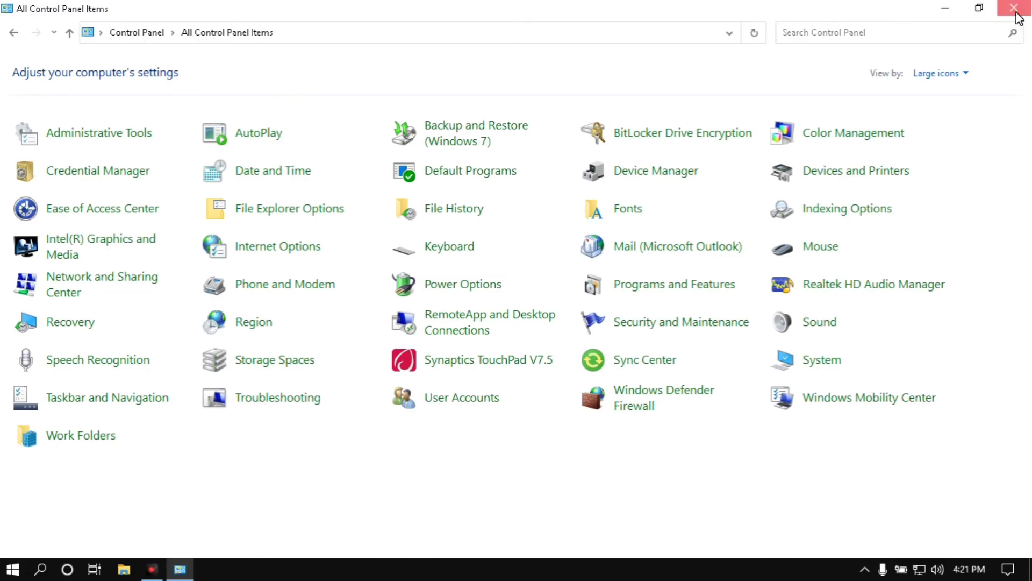